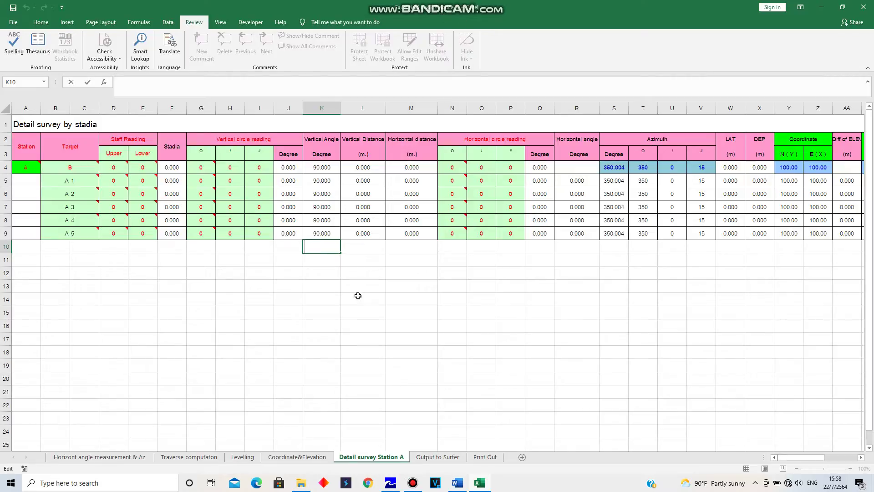
# Review the horizontal angle, traverse computation, levelling and Coordinate&Elevation sheets, ending on the Detail survey Station A sheet
pyautogui.click(93, 458)
pyautogui.click(173, 458)
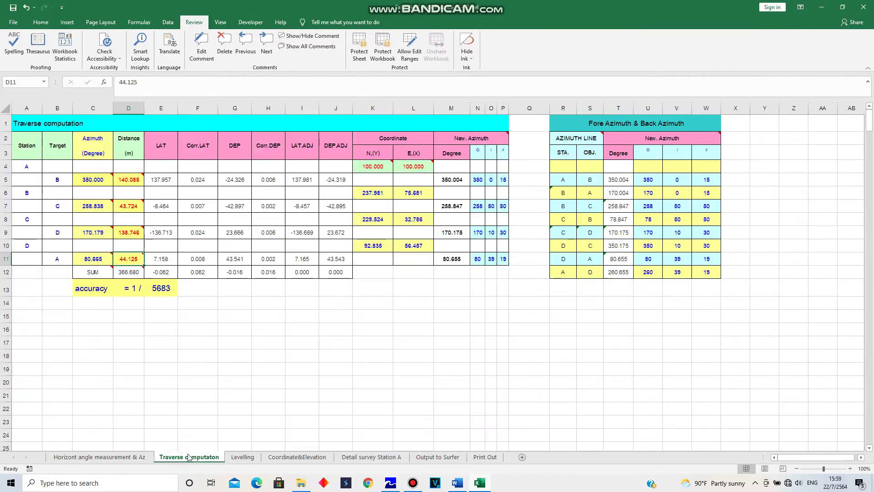
pyautogui.click(139, 456)
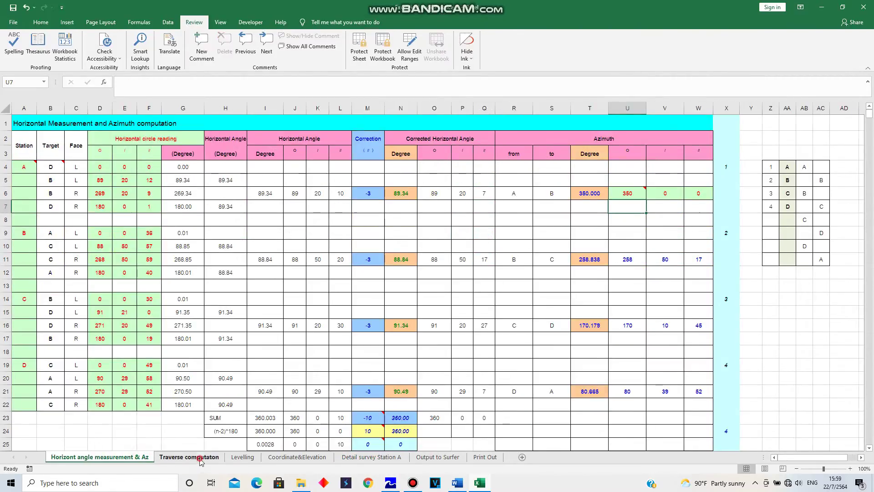
pyautogui.click(195, 457)
pyautogui.click(245, 459)
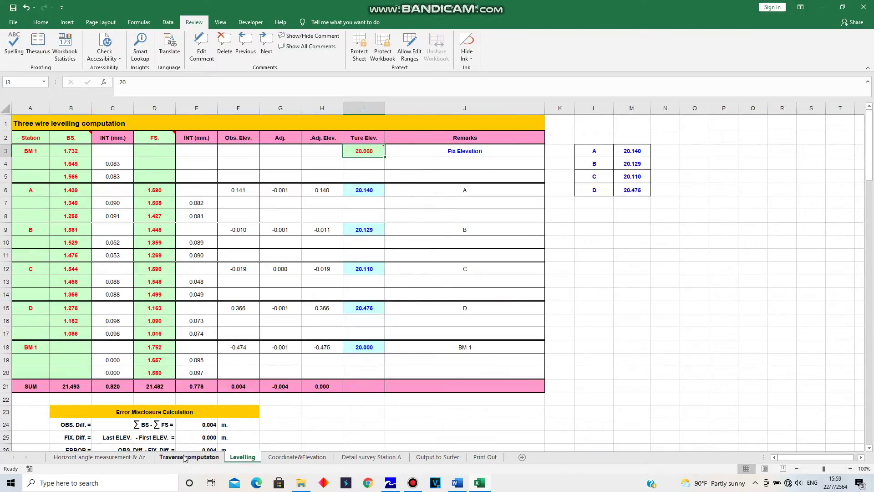
pyautogui.click(126, 457)
pyautogui.click(189, 457)
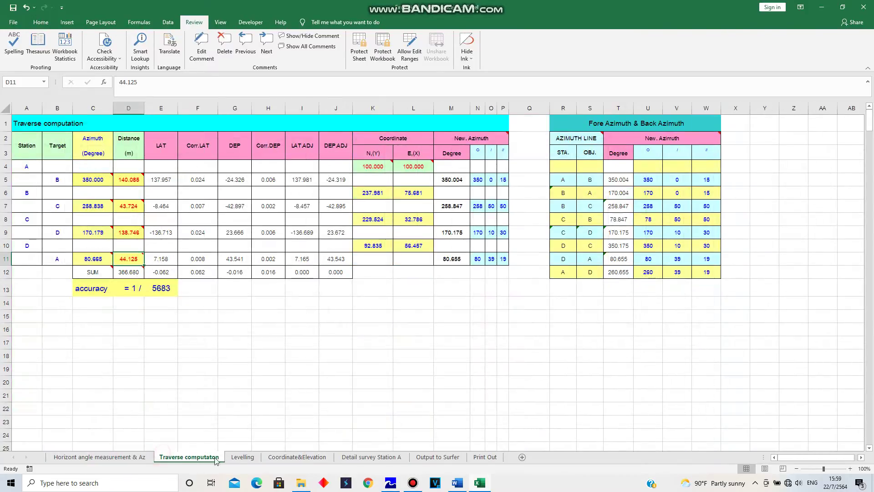
pyautogui.click(242, 458)
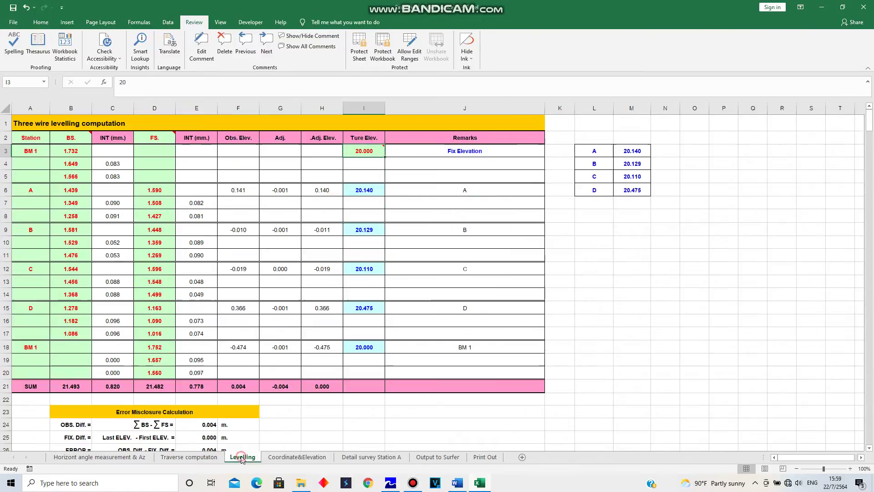
pyautogui.click(307, 457)
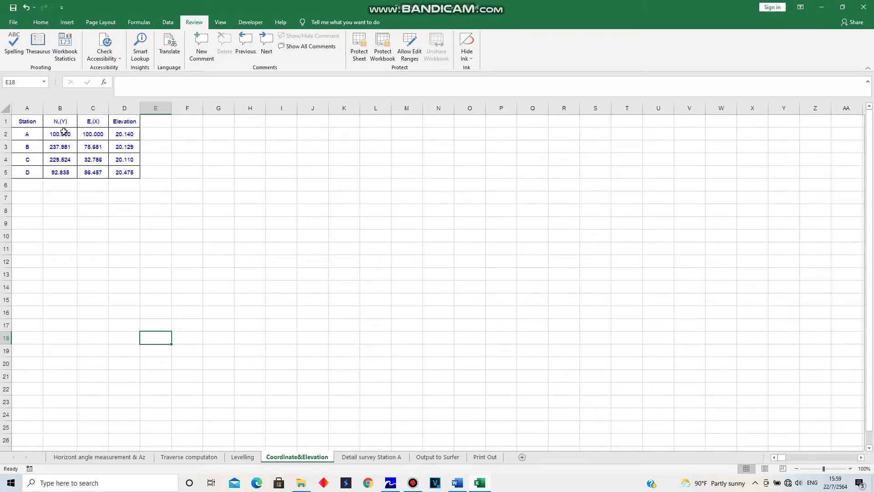
pyautogui.click(373, 457)
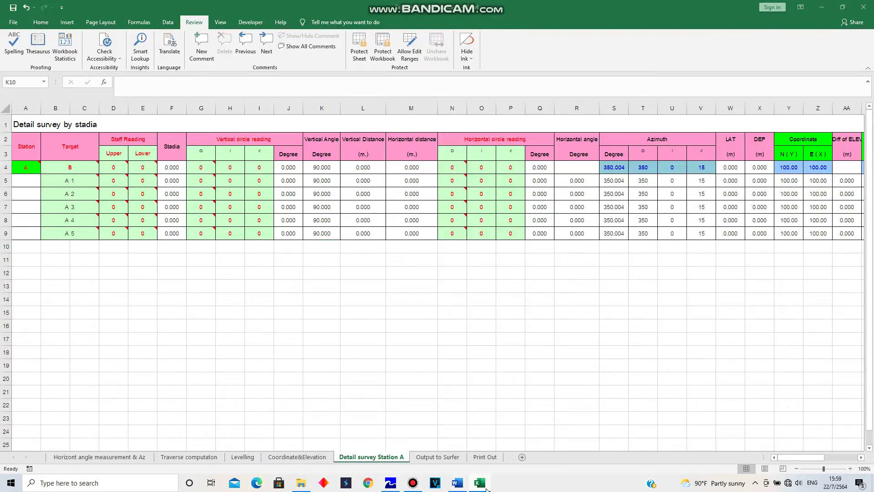
# Copy the upper and lower staff readings for B to A5 from the Word field data table into Excel at D4, matching destination formatting
pyautogui.click(456, 484)
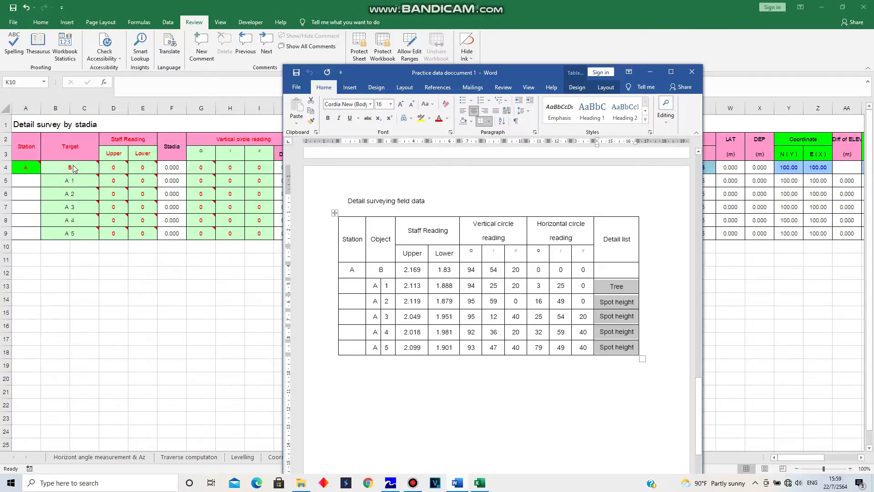
pyautogui.moveTo(404, 272); pyautogui.dragTo(448, 349)
pyautogui.rightClick(444, 271)
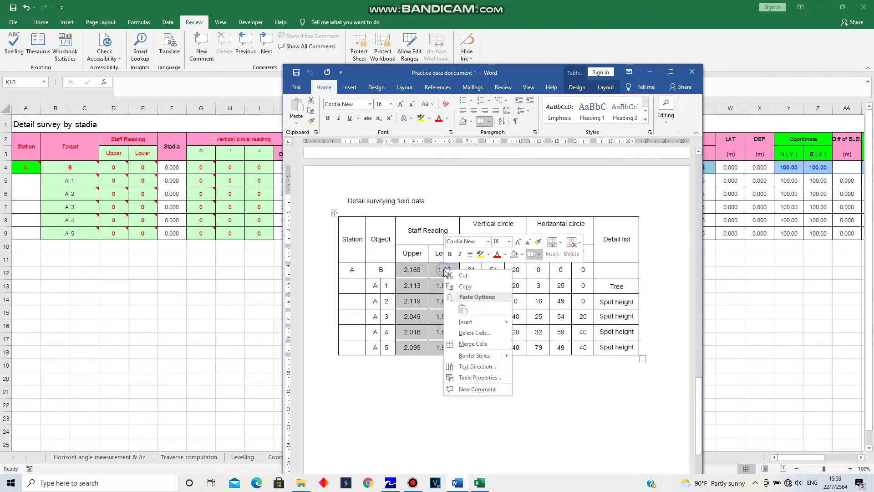
pyautogui.click(461, 287)
pyautogui.click(114, 169)
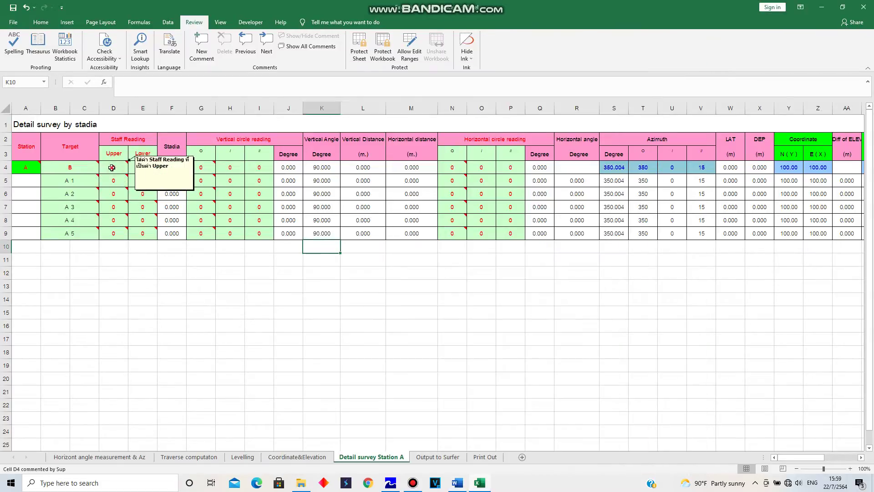
pyautogui.rightClick(114, 169)
pyautogui.click(145, 206)
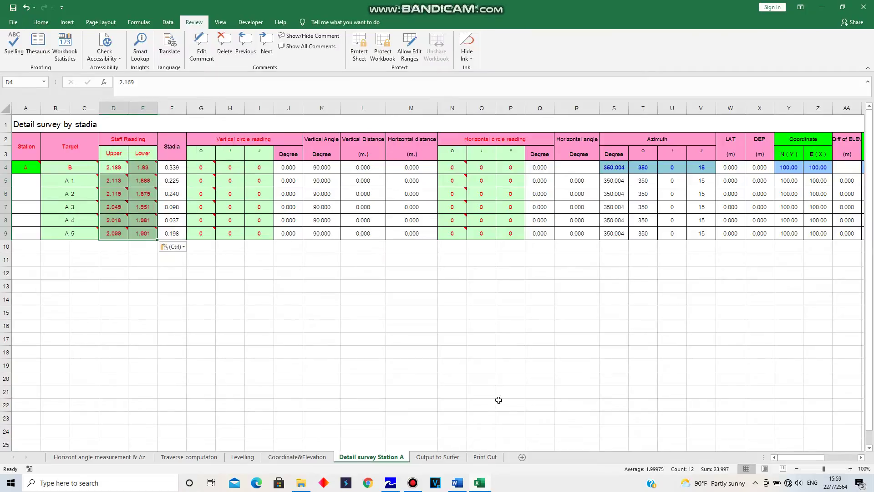
# Copy the vertical circle readings for B to A5 from the Word table into Excel at G4, matching destination formatting
pyautogui.click(459, 484)
pyautogui.moveTo(474, 272); pyautogui.dragTo(519, 348)
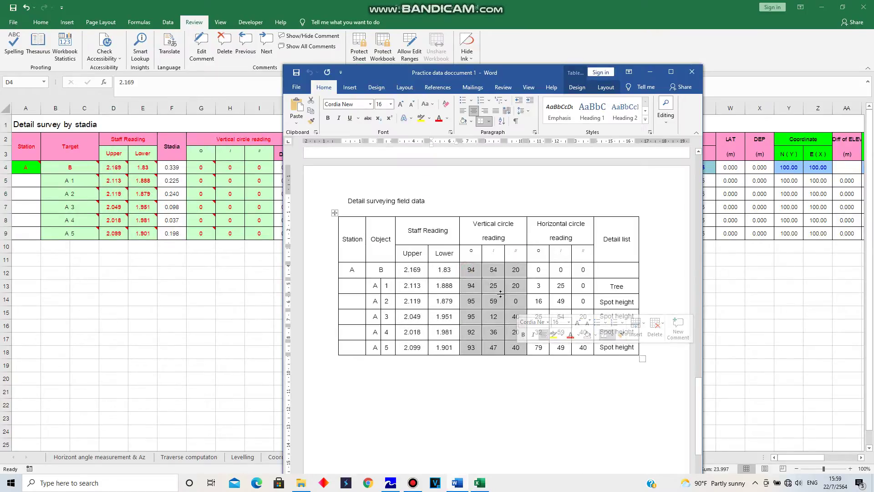
pyautogui.rightClick(499, 312)
pyautogui.press('Escape')
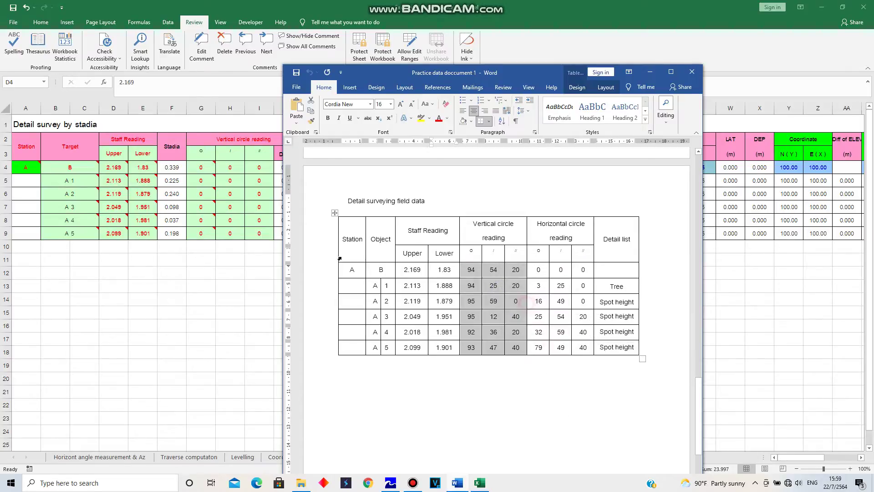
pyautogui.click(208, 171)
pyautogui.rightClick(205, 170)
pyautogui.click(235, 204)
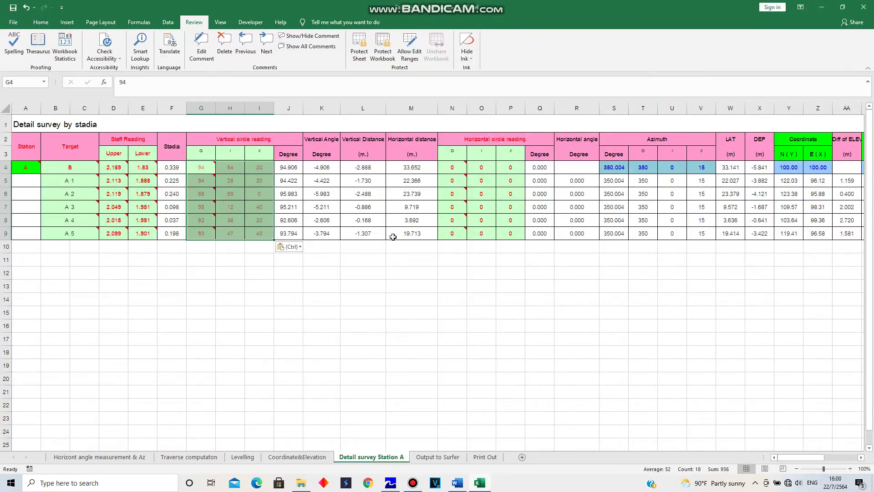
# Copy the horizontal circle readings for B to A5 from the Word table into Excel at N4, matching destination formatting
pyautogui.click(457, 482)
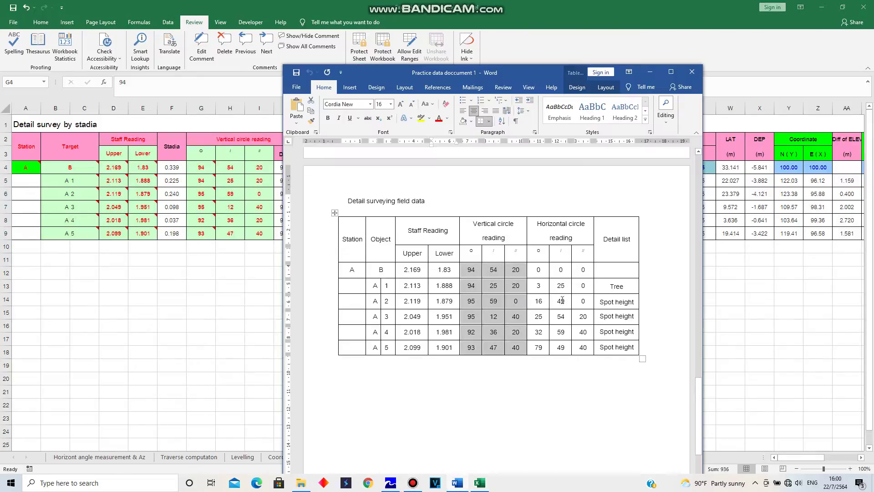
pyautogui.moveTo(539, 271); pyautogui.dragTo(584, 349)
pyautogui.rightClick(563, 287)
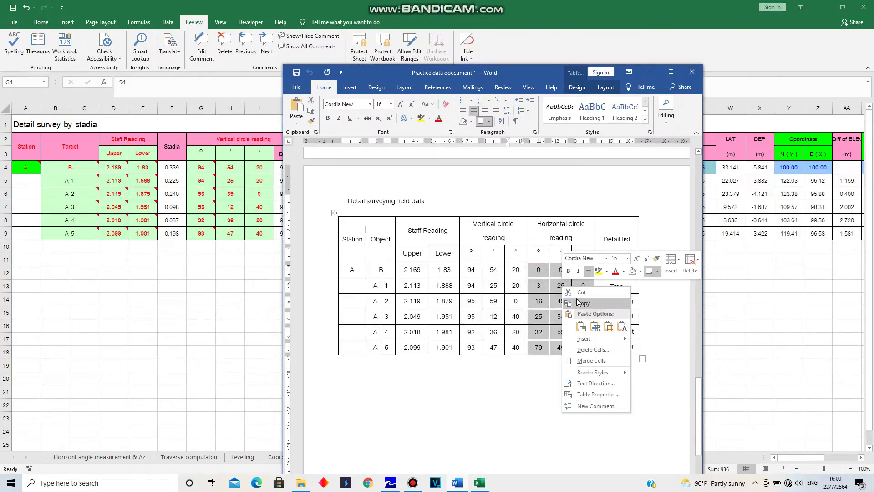
pyautogui.click(580, 304)
pyautogui.hotkey('alt', 'Tab')
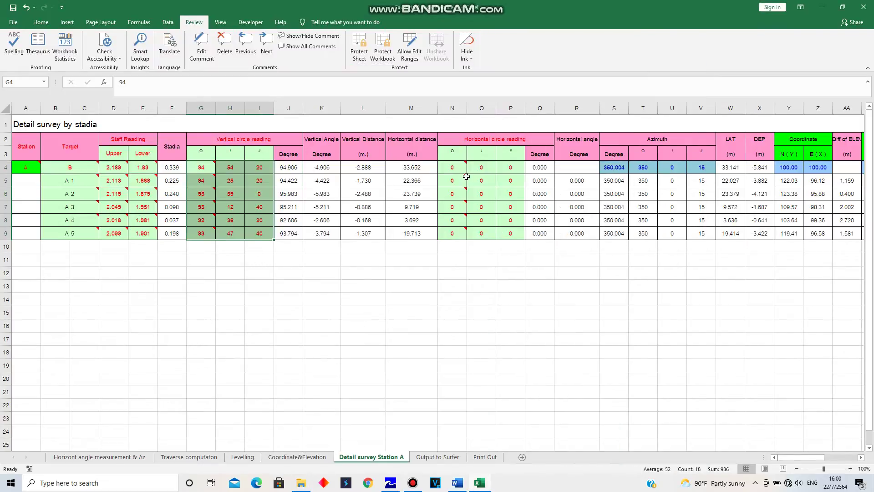
pyautogui.click(454, 168)
pyautogui.rightClick(454, 167)
pyautogui.click(487, 207)
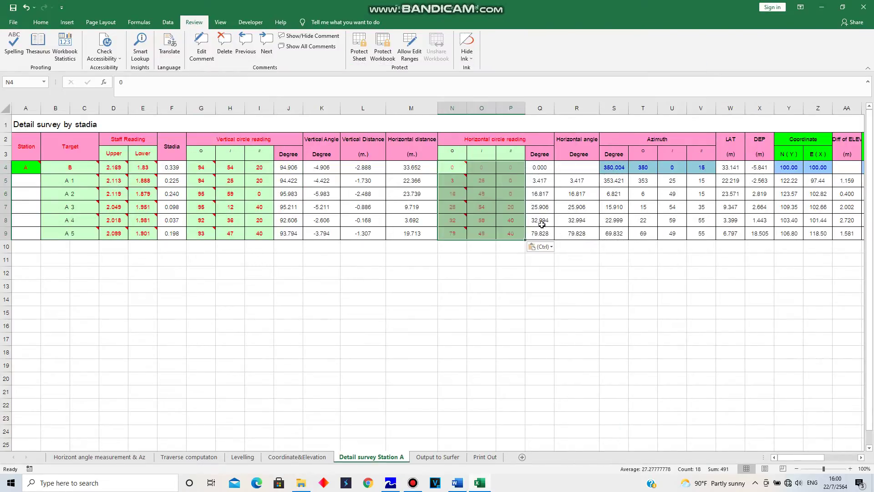
# Copy the detail list entries for A1 to A5 from the Word table into the Excel Remarks column at AC5, matching destination formatting
pyautogui.click(457, 486)
pyautogui.moveTo(601, 288); pyautogui.dragTo(619, 349)
pyautogui.rightClick(624, 303)
pyautogui.click(649, 321)
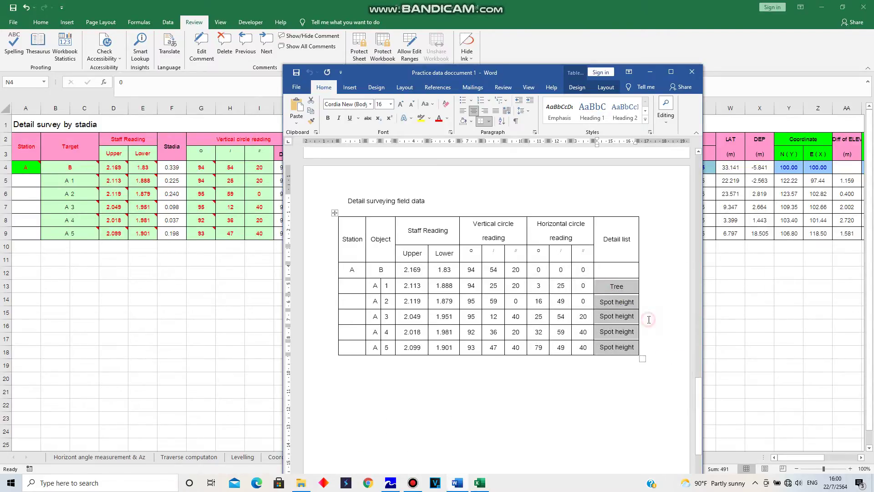
pyautogui.click(798, 383)
pyautogui.moveTo(790, 457); pyautogui.dragTo(818, 457)
pyautogui.rightClick(391, 181)
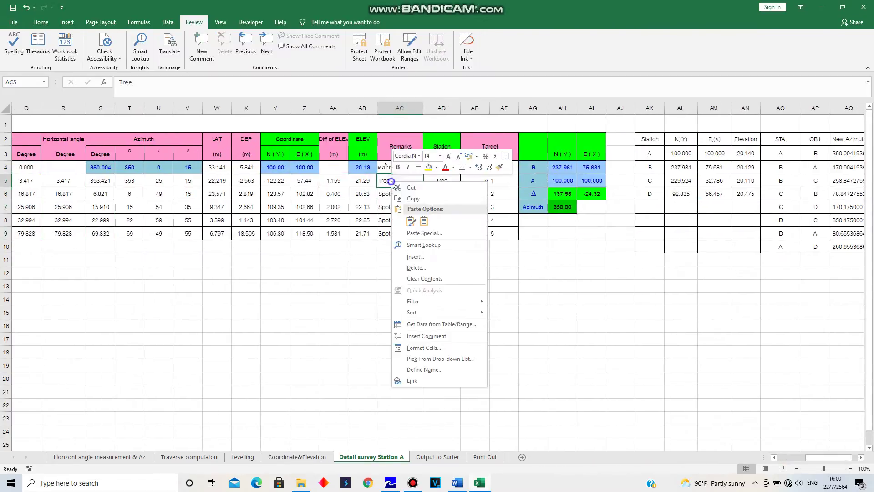
pyautogui.click(422, 213)
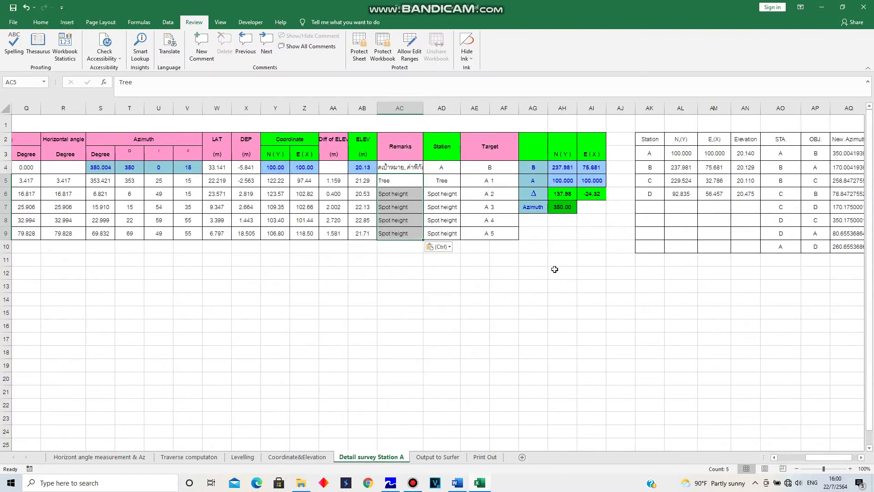
# Examine the formulas that compute the stadia intercept and the vertical angle in the survey table
pyautogui.moveTo(819, 457); pyautogui.dragTo(787, 458)
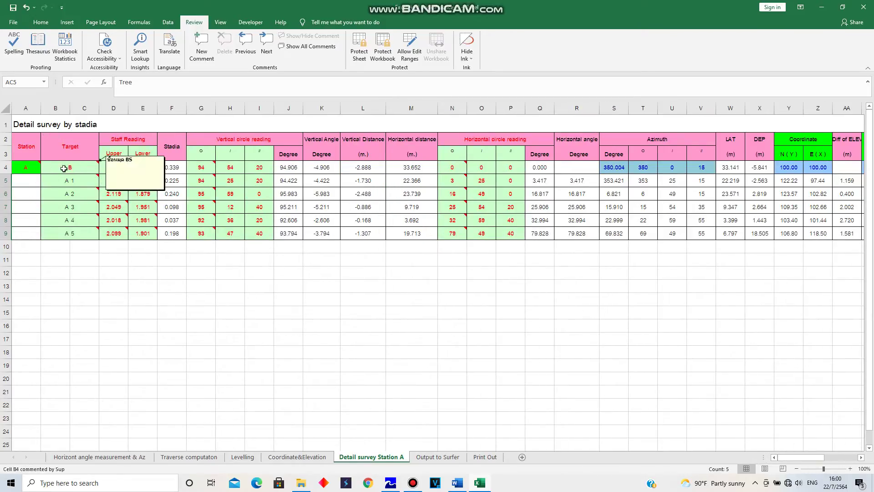
pyautogui.click(174, 164)
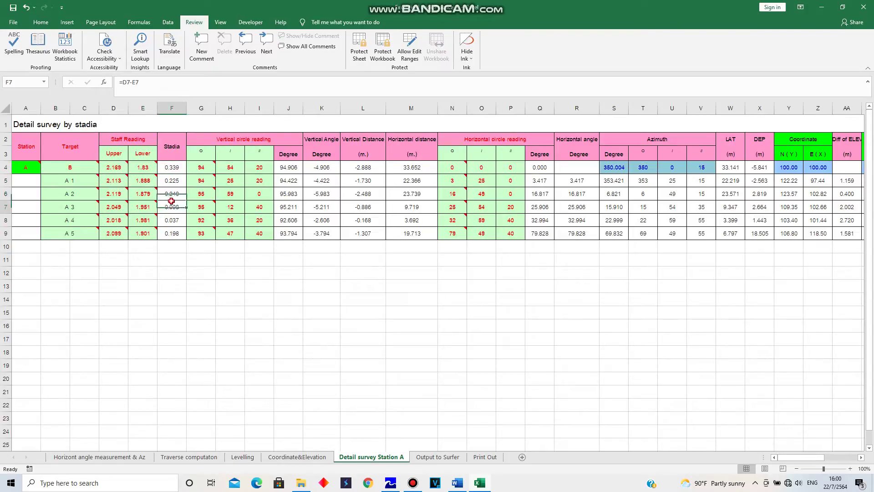
pyautogui.click(322, 139)
pyautogui.click(324, 165)
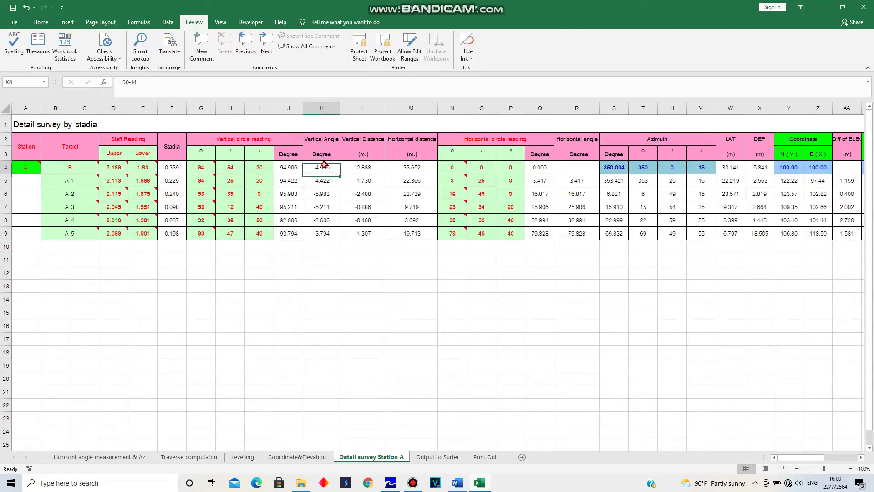
pyautogui.click(319, 195)
pyautogui.click(320, 181)
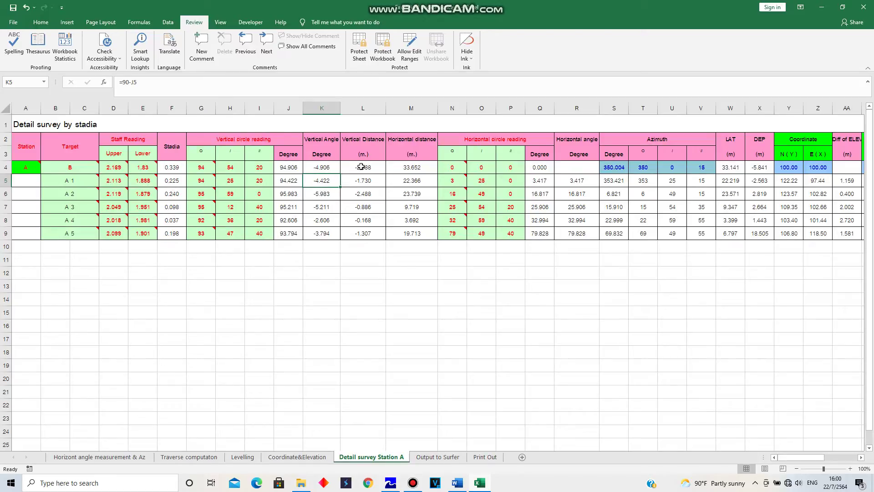
# Examine the vertical distance and horizontal distance formulas for target B and the stadia and vertical angle cells they use
pyautogui.click(363, 138)
pyautogui.click(413, 142)
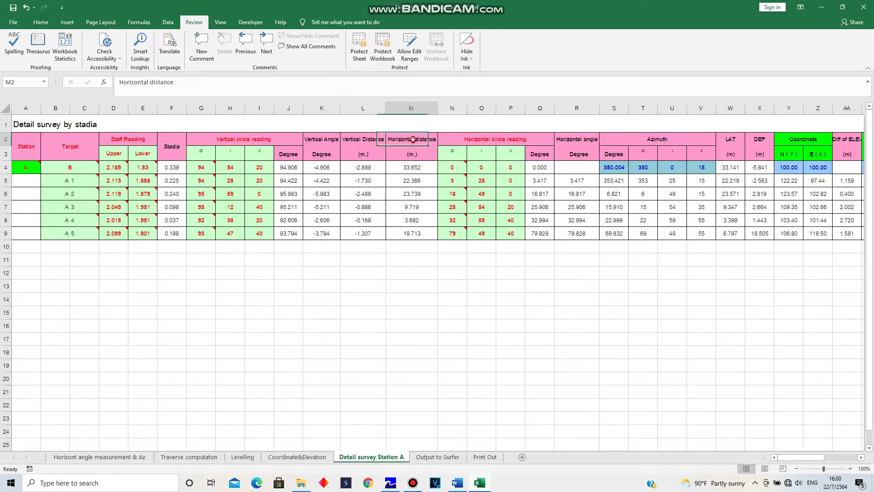
pyautogui.click(371, 140)
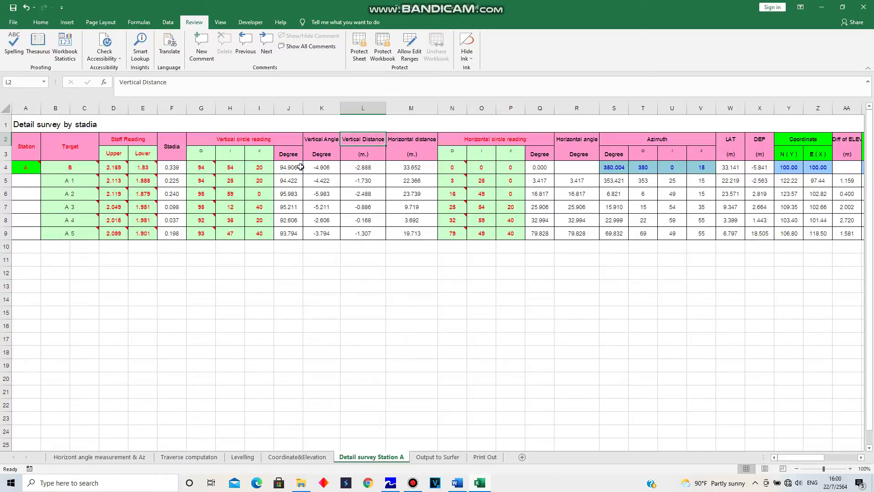
pyautogui.click(329, 171)
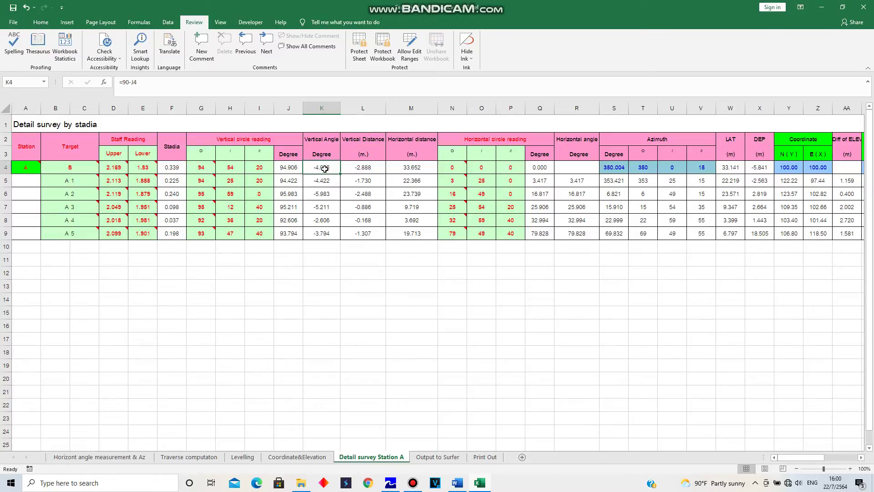
pyautogui.click(169, 167)
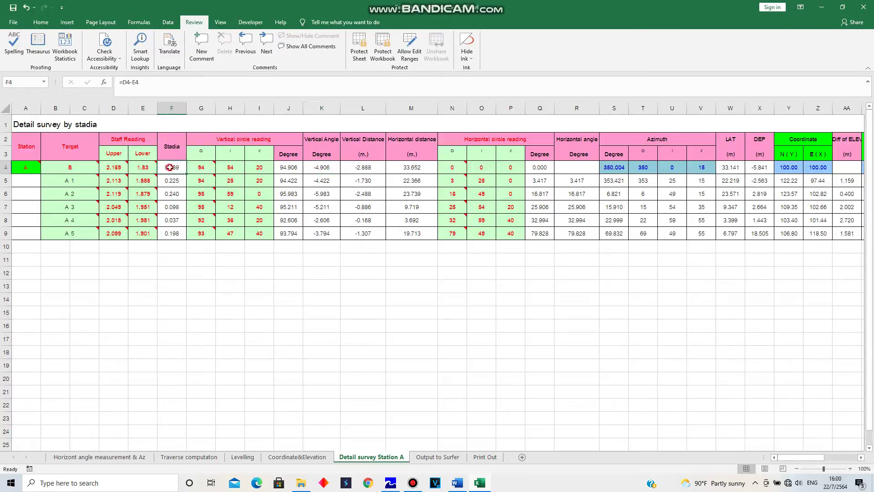
pyautogui.click(365, 168)
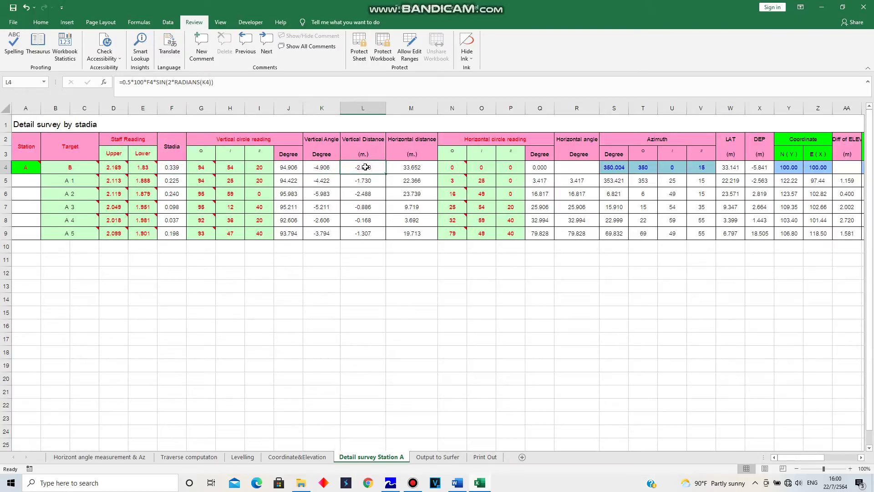
pyautogui.click(407, 170)
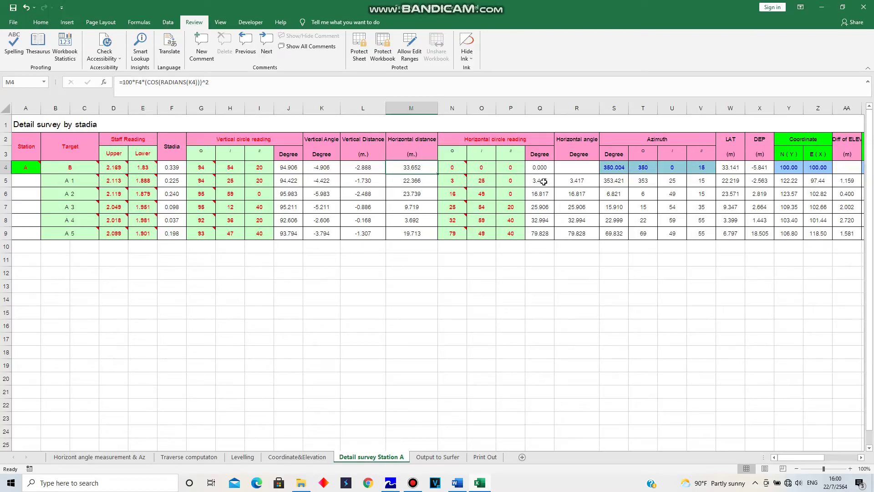
# Examine the horizontal angle formulas for A1 to A3 and the azimuth formula for the backsight B
pyautogui.click(573, 182)
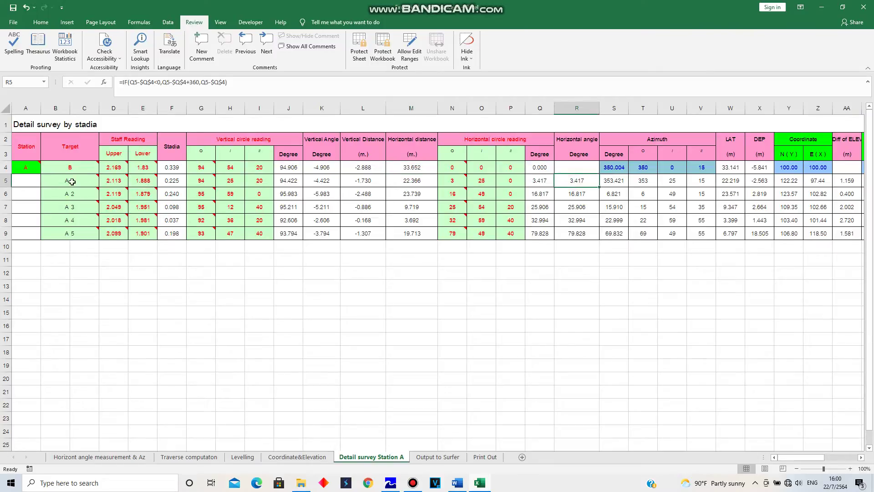
pyautogui.click(574, 199)
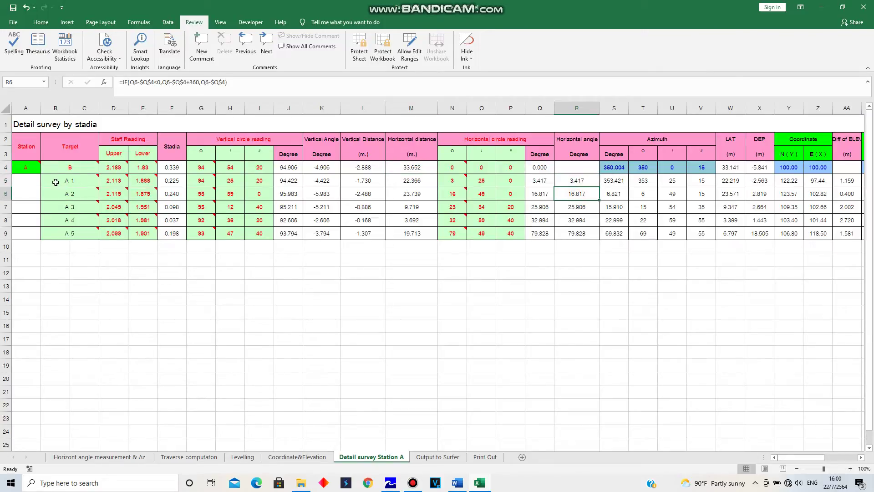
pyautogui.click(593, 207)
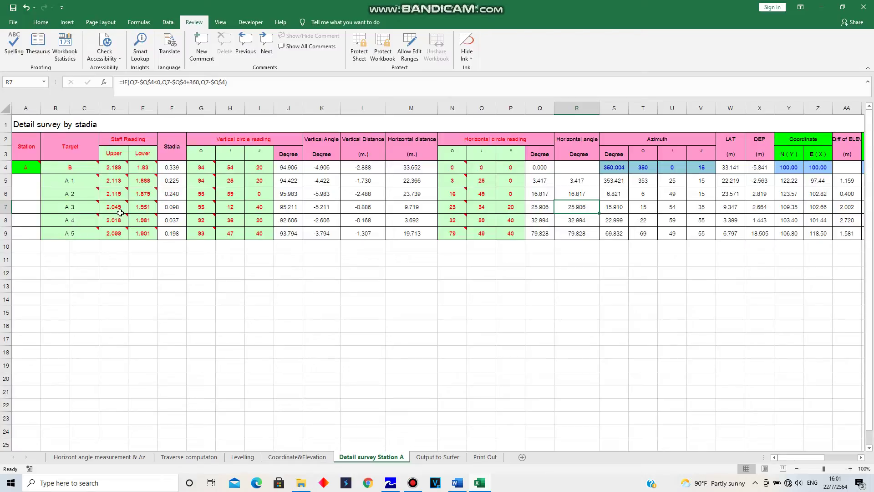
pyautogui.moveTo(120, 213)
pyautogui.click(615, 170)
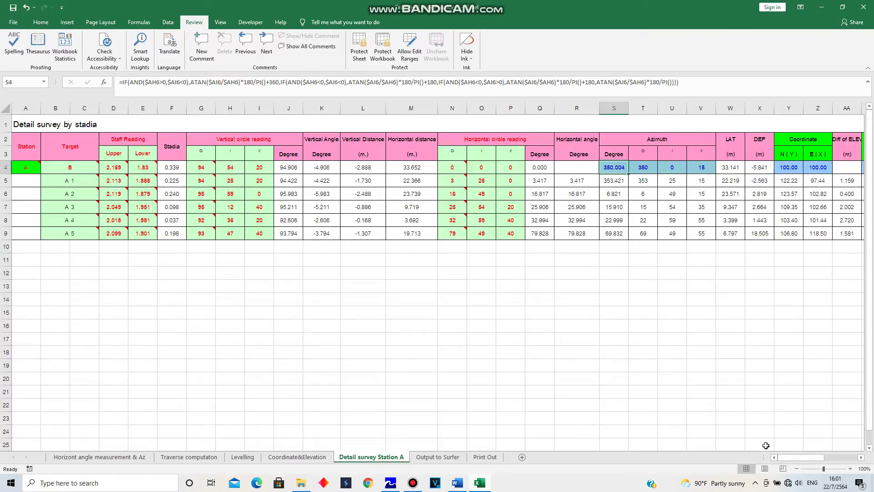
# Change the station to C in A4 and the backsight target to D in B4 of the detail survey sheet
pyautogui.moveTo(786, 458); pyautogui.dragTo(819, 457)
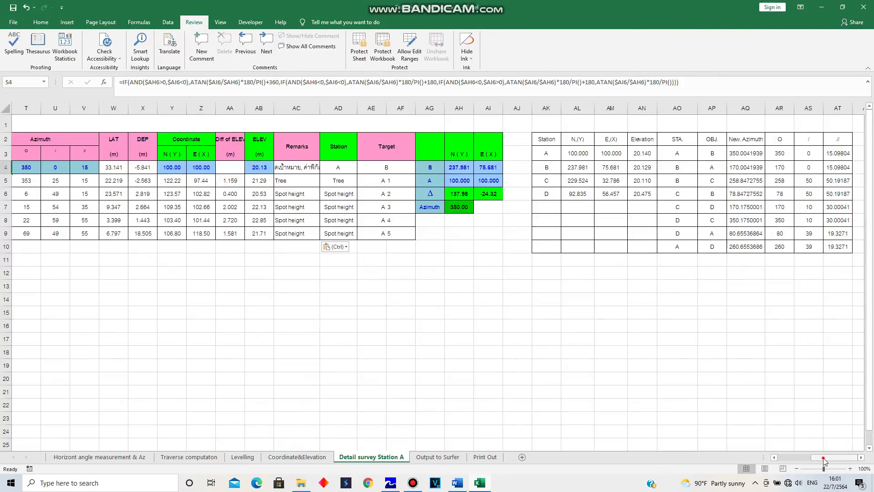
pyautogui.moveTo(833, 457); pyautogui.dragTo(775, 458)
pyautogui.click(26, 169)
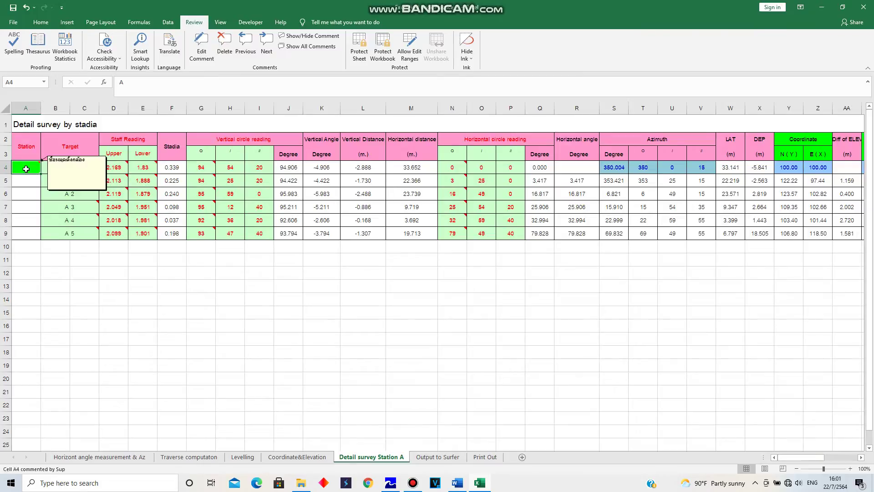
pyautogui.write('C')
pyautogui.click(87, 167)
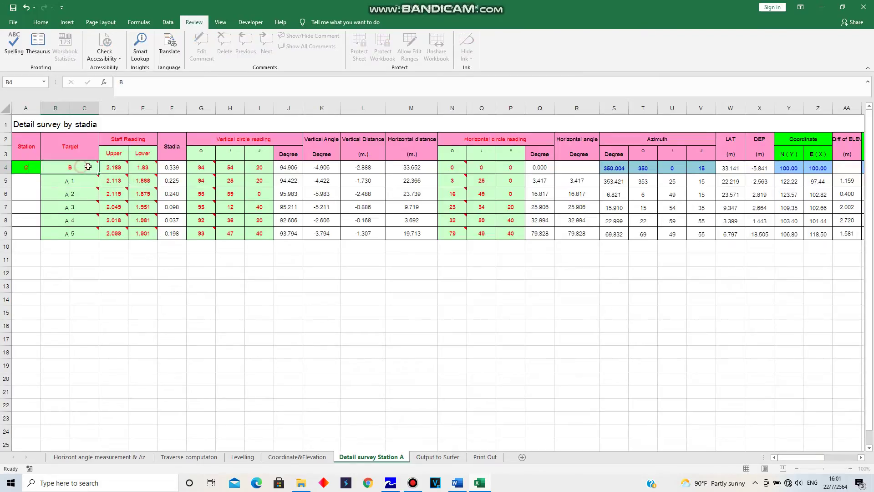
pyautogui.write('D')
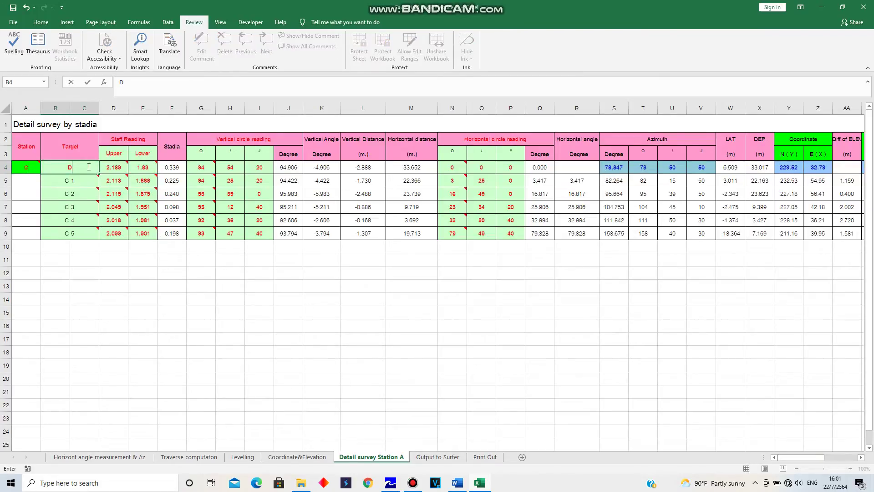
pyautogui.press('Return')
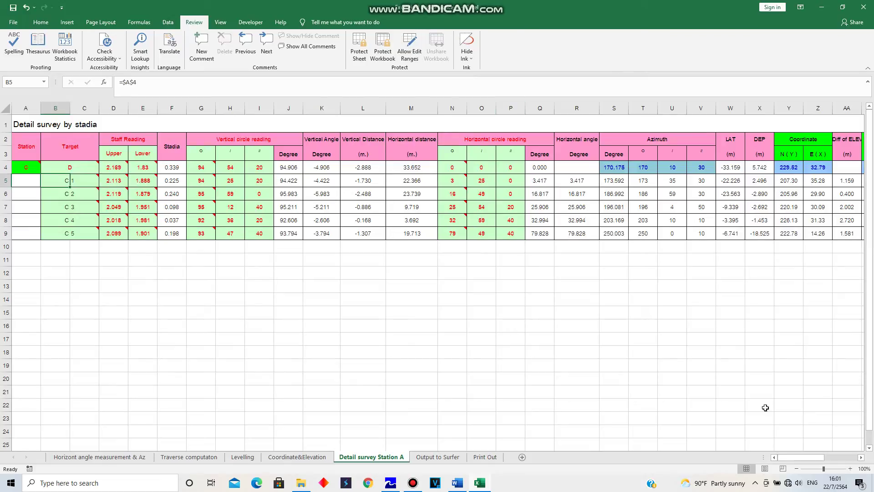
# Check the backsight and station coordinates and azimuth for C to D, and compare them with the Coordinate&Elevation sheet
pyautogui.moveTo(805, 458); pyautogui.dragTo(837, 456)
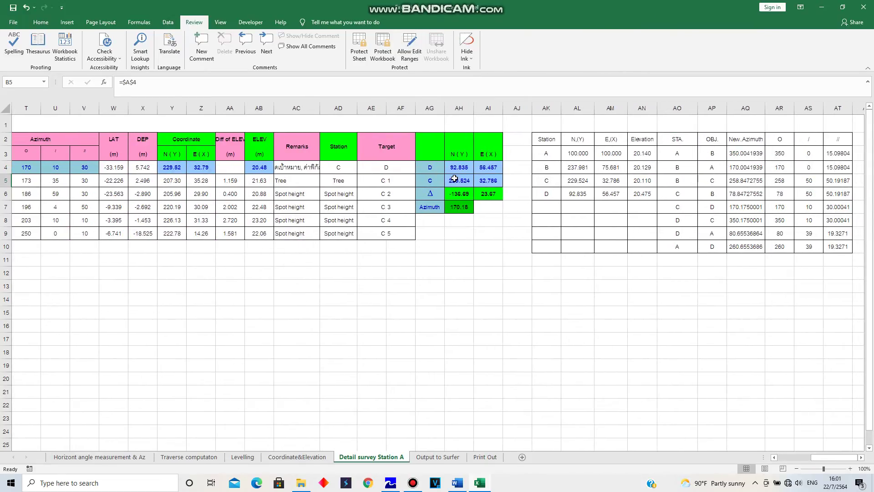
pyautogui.click(322, 457)
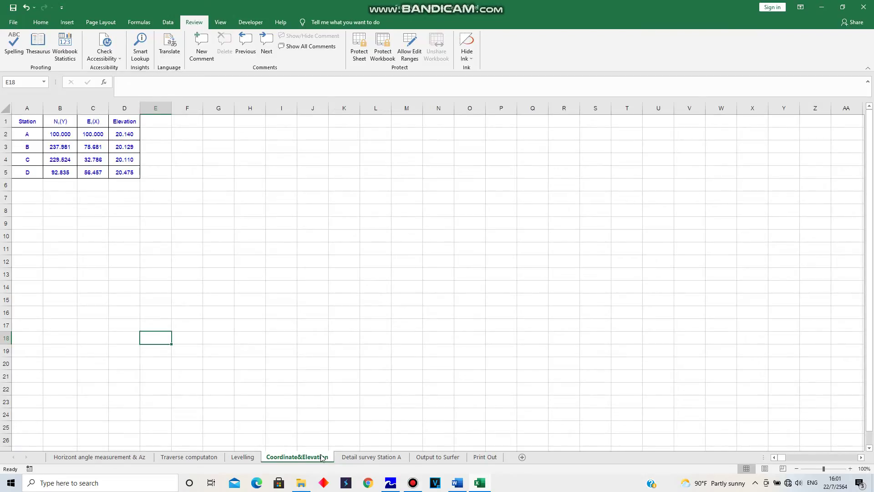
pyautogui.click(375, 456)
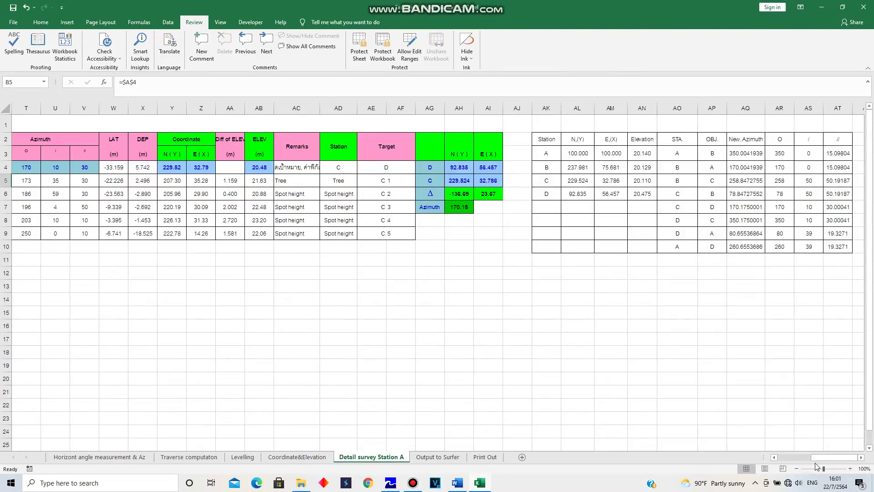
# Set the station in A4 back to A and the backsight target in B4 back to B
pyautogui.moveTo(817, 458); pyautogui.dragTo(781, 459)
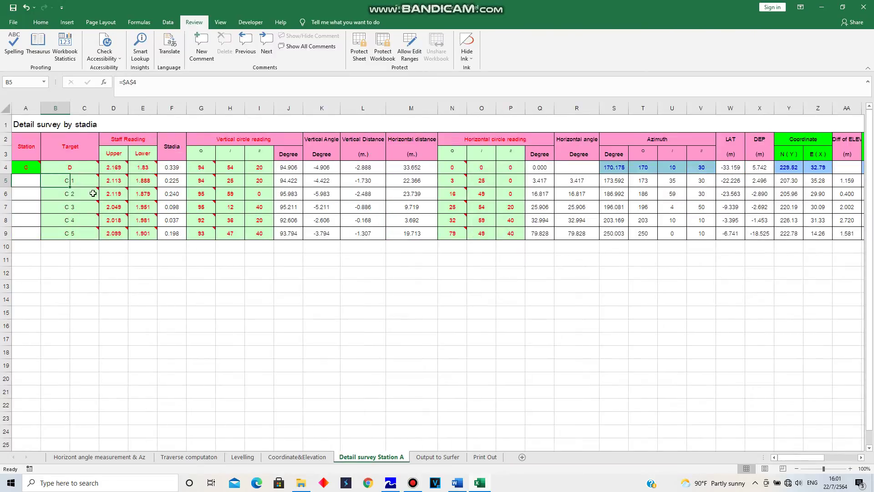
pyautogui.click(25, 168)
pyautogui.write('A')
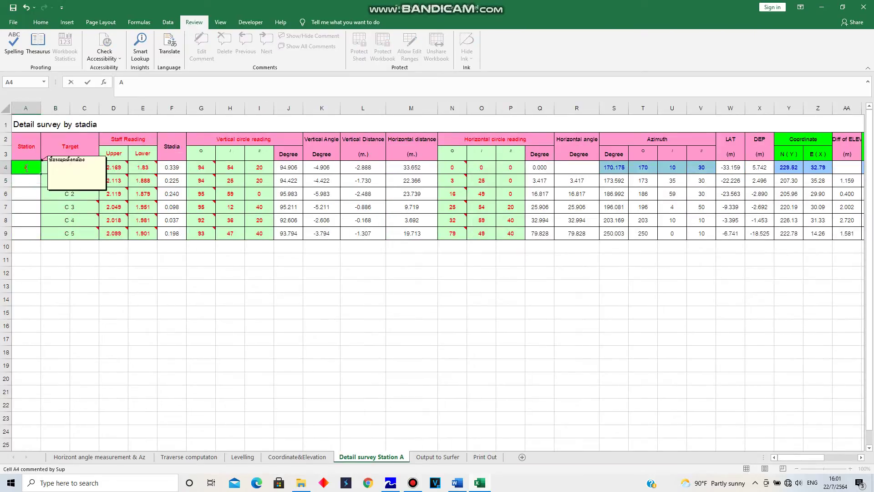
pyautogui.click(82, 166)
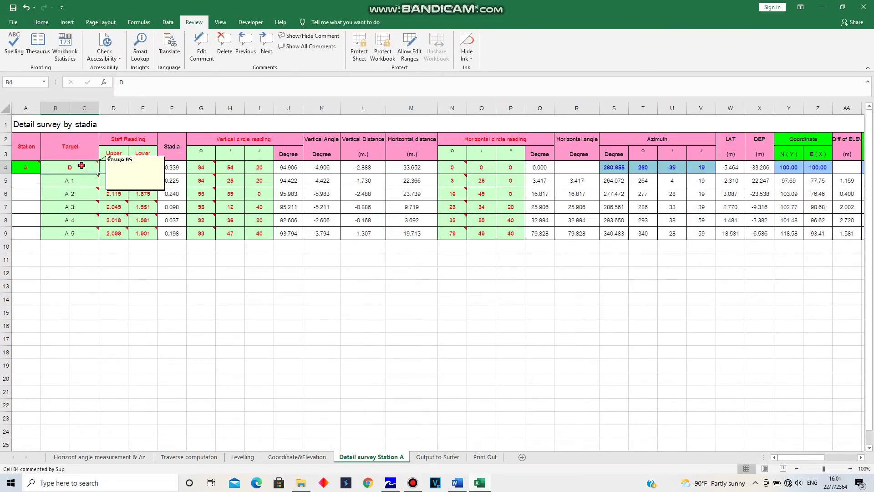
pyautogui.write('B')
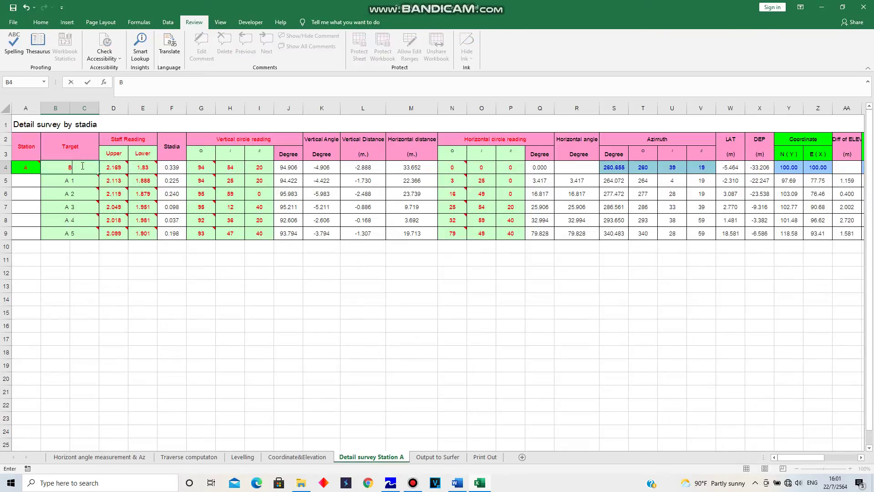
pyautogui.press('Return')
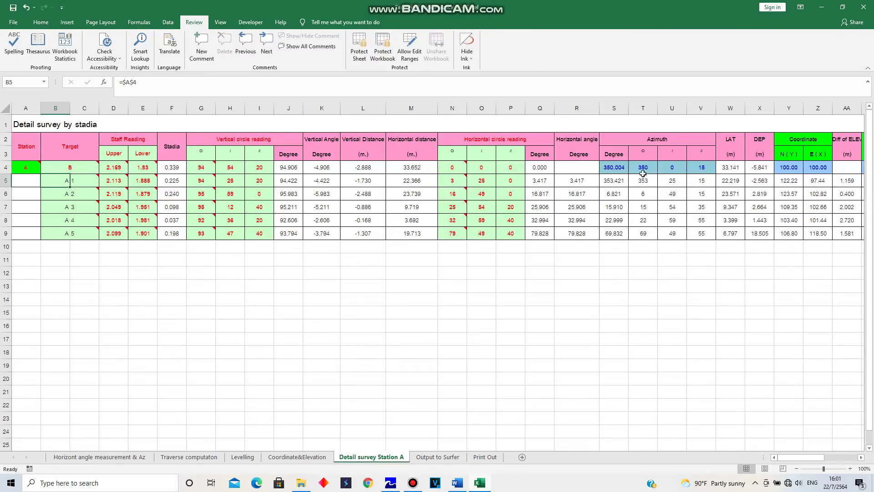
# Examine the azimuth formulas in column S for the backsight B and the detail points A1 to A5
pyautogui.click(613, 168)
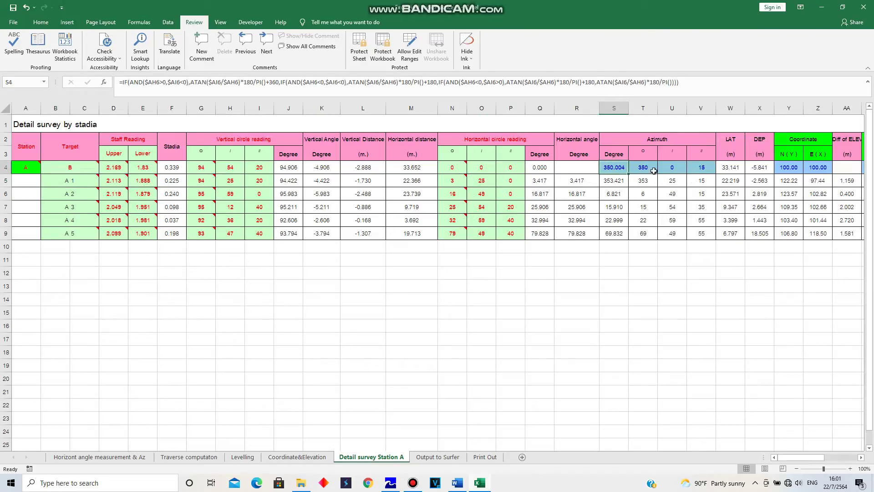
pyautogui.click(621, 180)
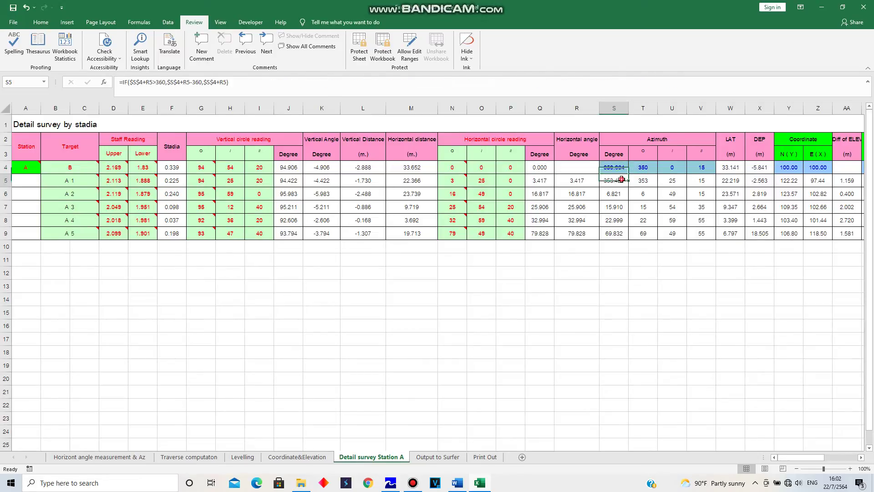
pyautogui.click(619, 196)
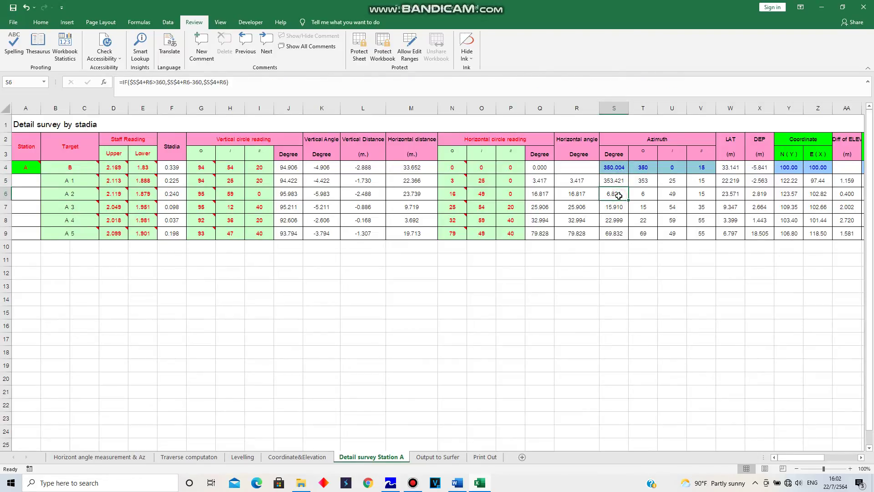
pyautogui.click(615, 209)
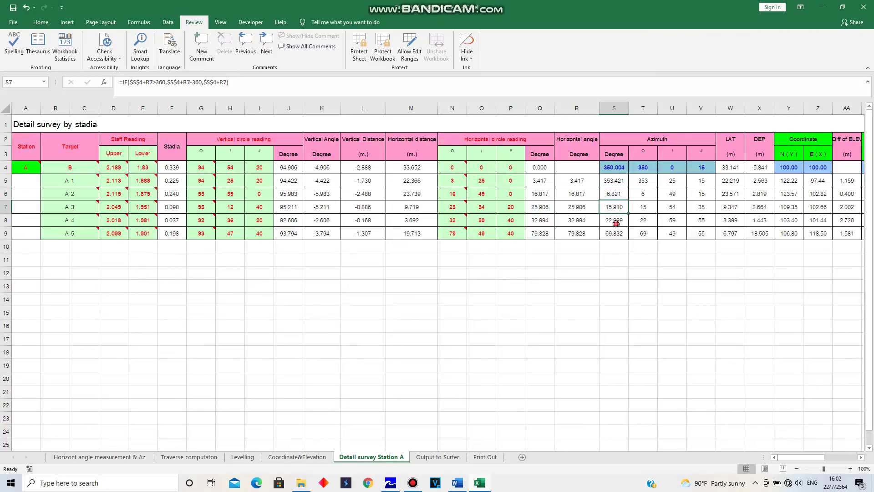
pyautogui.click(616, 223)
pyautogui.click(617, 237)
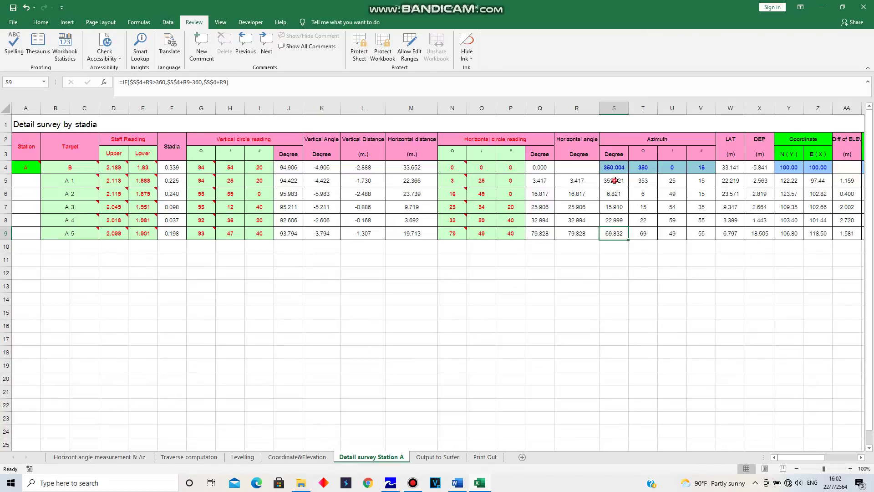
# Examine the horizontal distance formula for A1 and the LAT and DEP formulas that use it
pyautogui.click(394, 179)
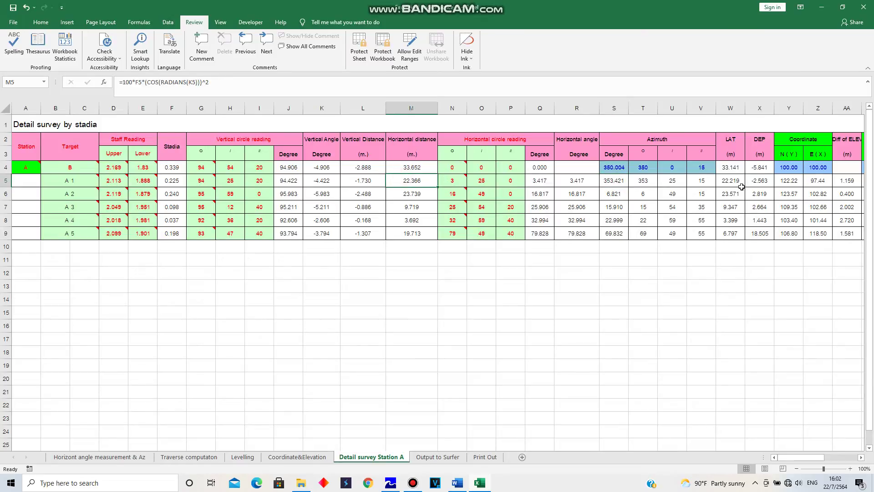
pyautogui.moveTo(729, 179); pyautogui.dragTo(756, 180)
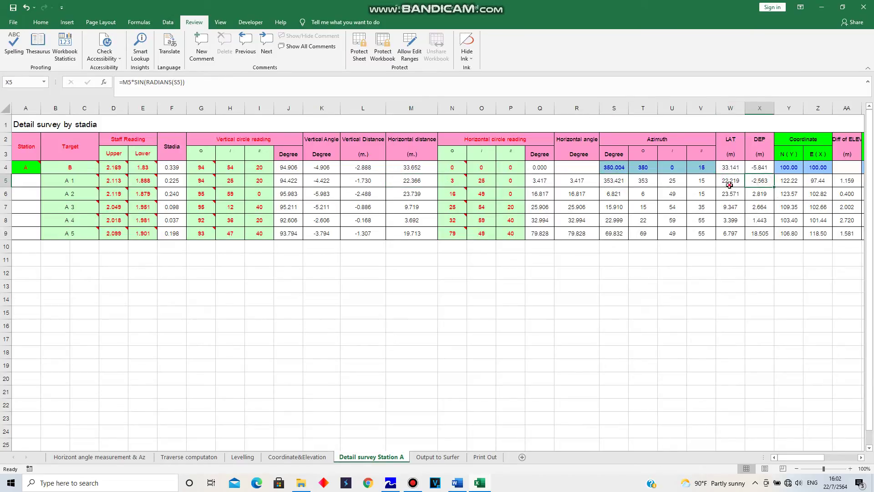
pyautogui.press('Left')
pyautogui.press('Right')
pyautogui.press('Left')
# Examine the N and E lookup formulas for the station coordinates and the station reference cells they relate to
pyautogui.moveTo(798, 458); pyautogui.dragTo(818, 457)
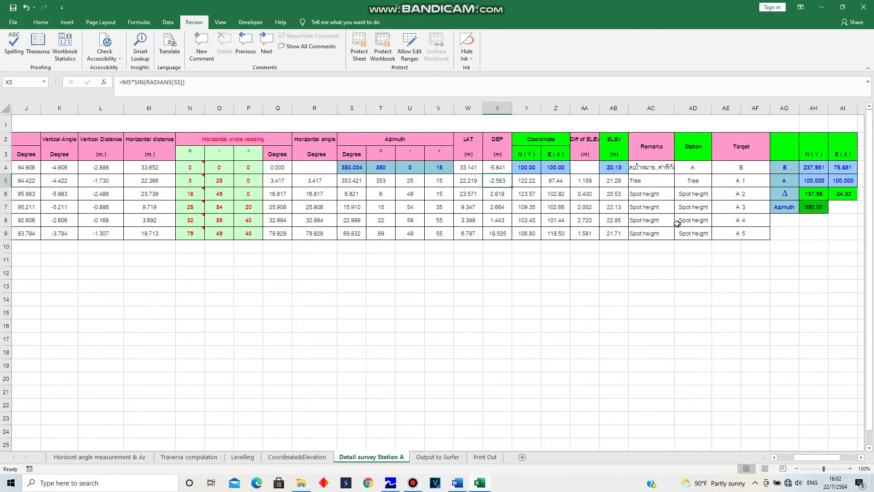
pyautogui.click(523, 167)
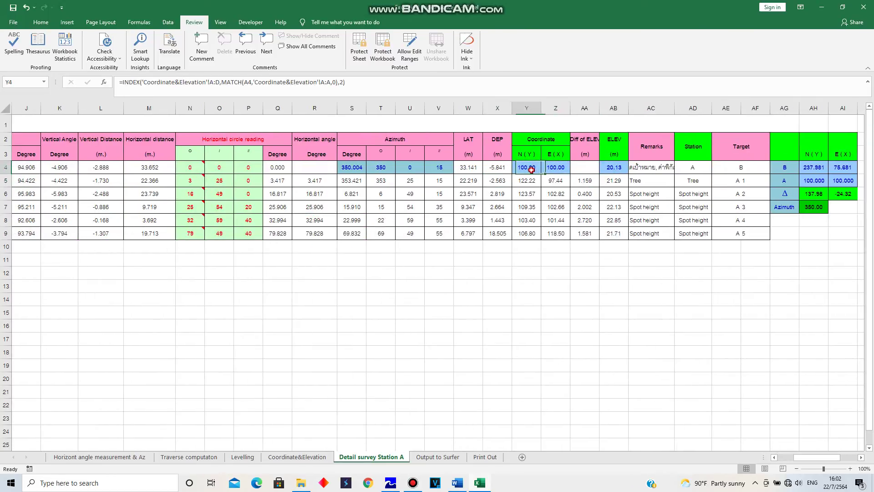
pyautogui.click(550, 168)
pyautogui.click(693, 169)
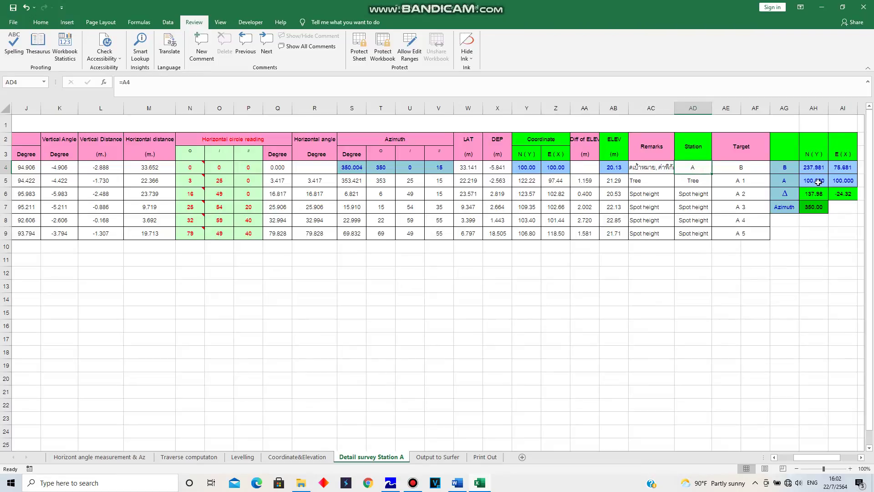
pyautogui.click(848, 180)
pyautogui.click(815, 182)
pyautogui.click(540, 168)
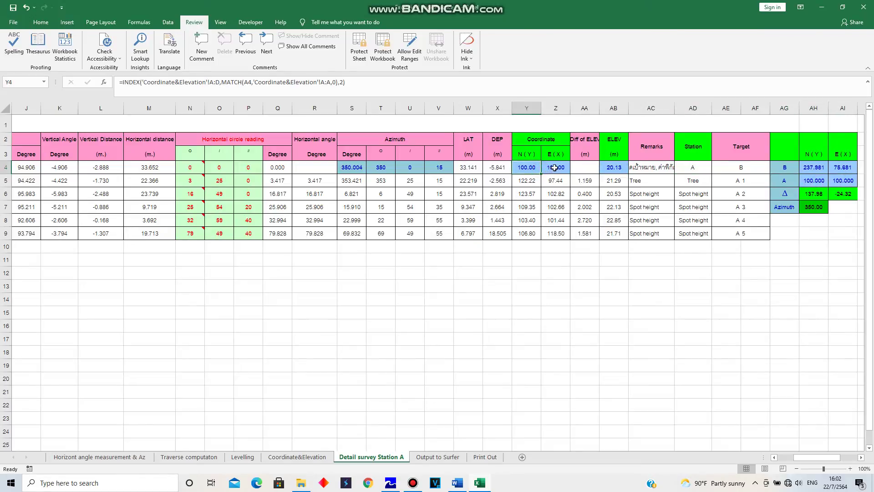
pyautogui.click(554, 167)
pyautogui.click(538, 167)
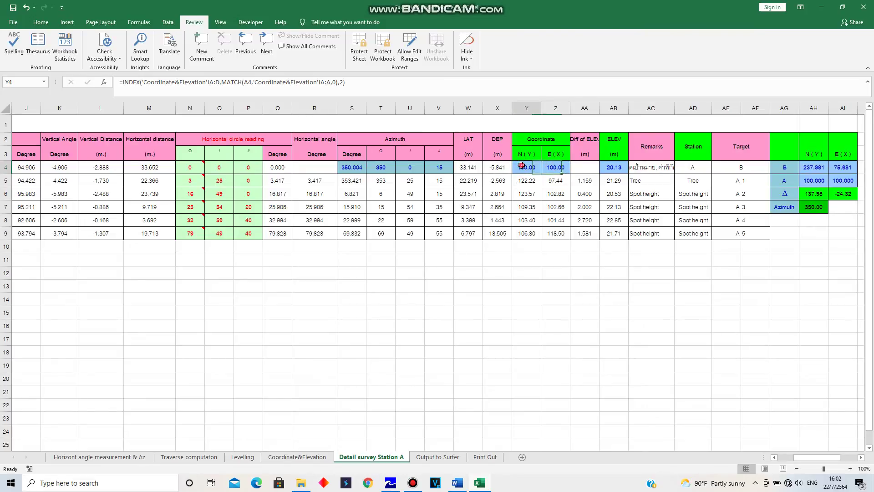
# Examine the LAT and DEP values of A1 and the N and E coordinates computed for A1 to A5
pyautogui.click(469, 178)
pyautogui.click(496, 181)
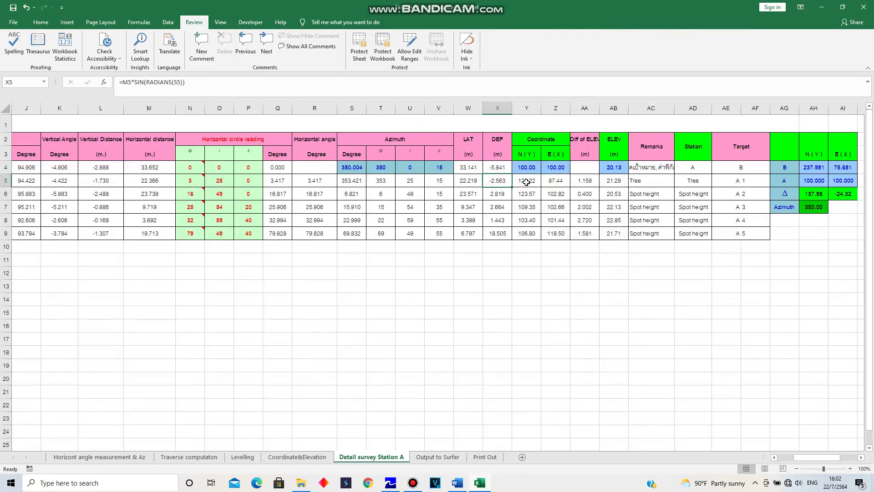
pyautogui.moveTo(526, 180); pyautogui.dragTo(555, 233)
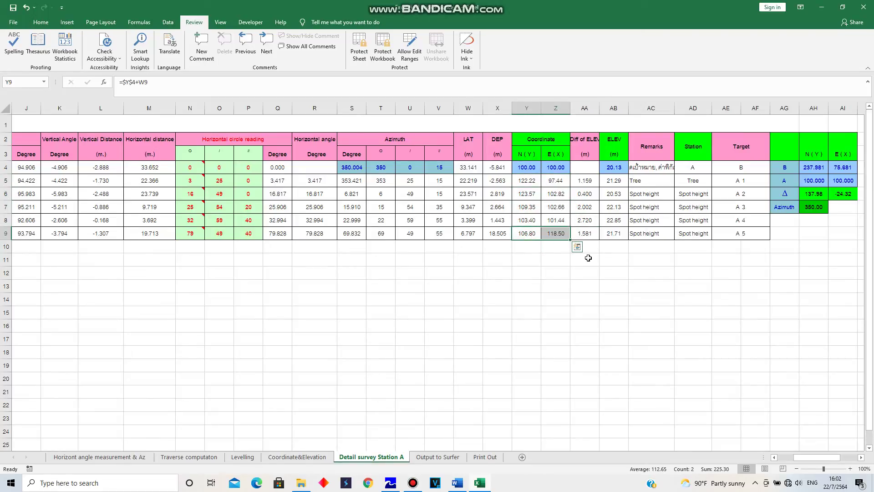
# Examine the elevation difference formula for A1 together with the Vertical Distance column and the target reference cells
pyautogui.click(582, 184)
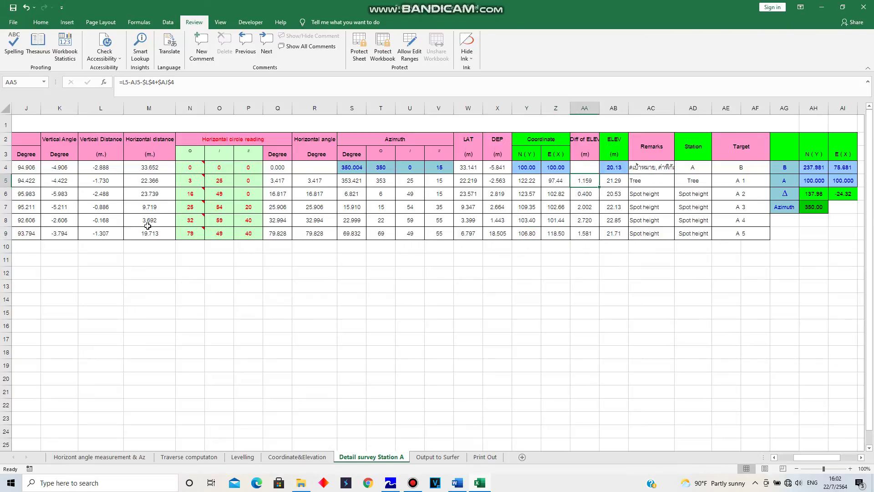
pyautogui.moveTo(96, 137); pyautogui.dragTo(97, 233)
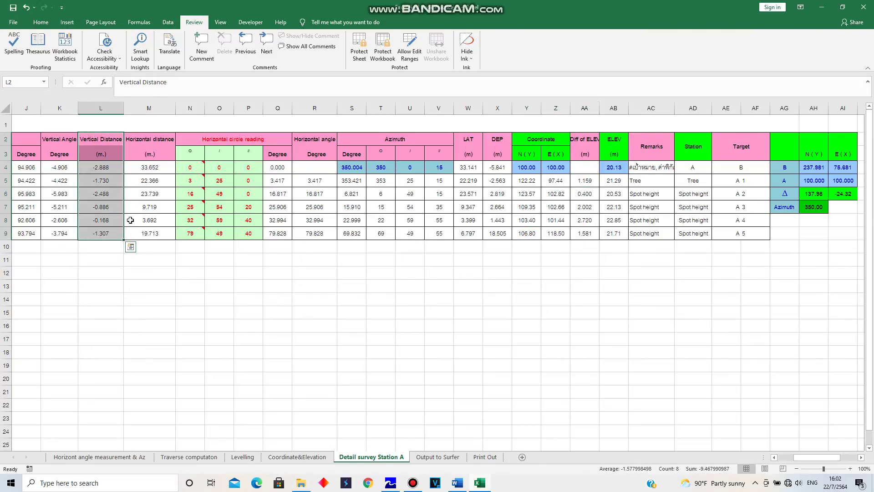
pyautogui.click(753, 168)
pyautogui.click(737, 182)
pyautogui.click(739, 196)
pyautogui.click(746, 194)
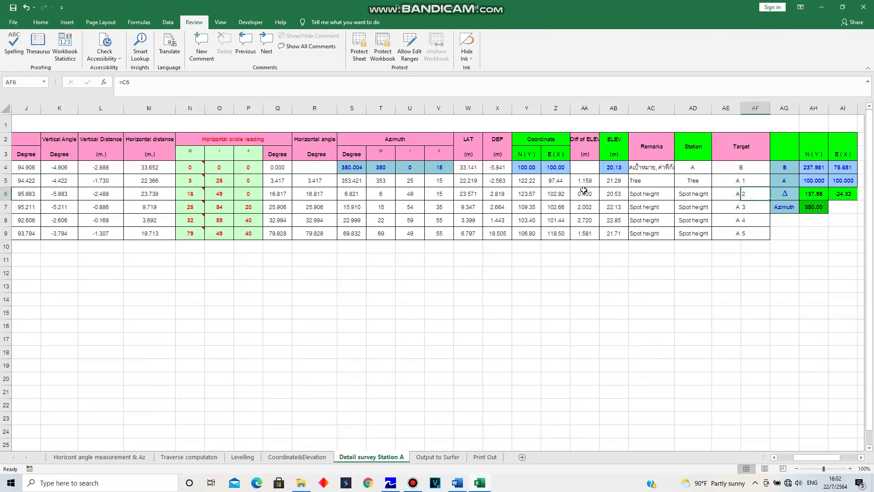
# Compare the elevation difference formulas in AA5 to AA9 for detail points A1 to A5
pyautogui.click(583, 182)
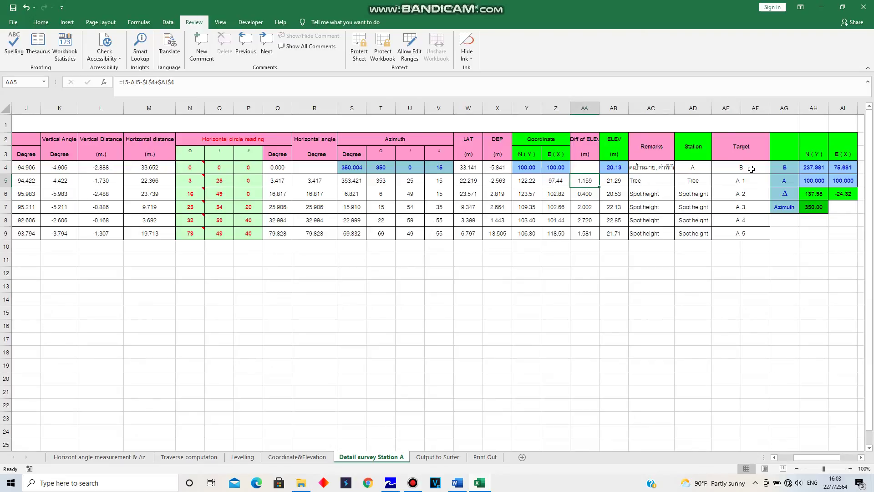
pyautogui.click(588, 194)
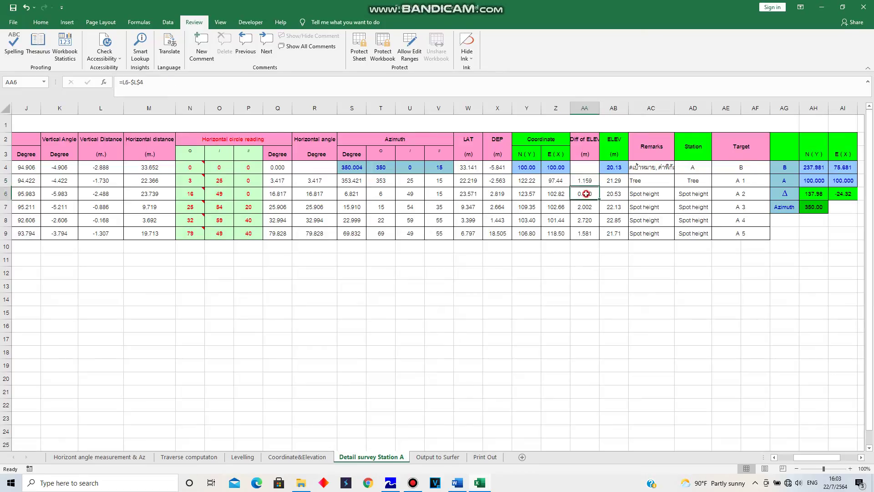
pyautogui.click(588, 207)
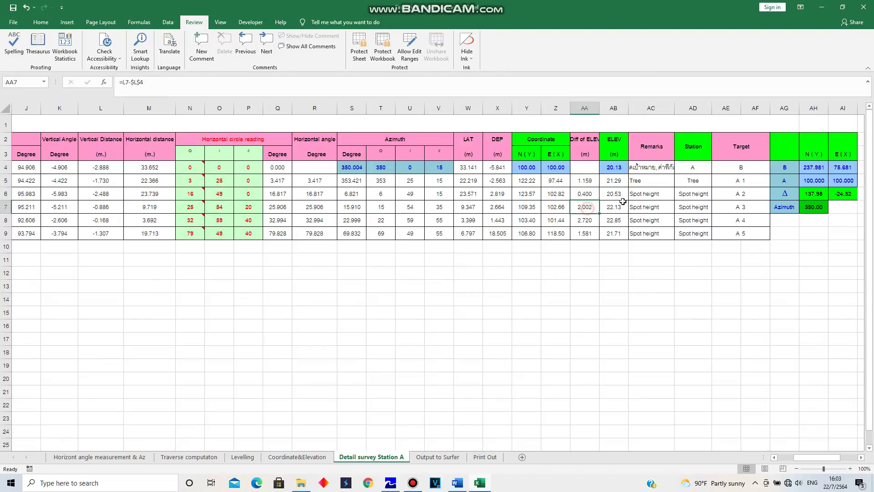
pyautogui.click(583, 222)
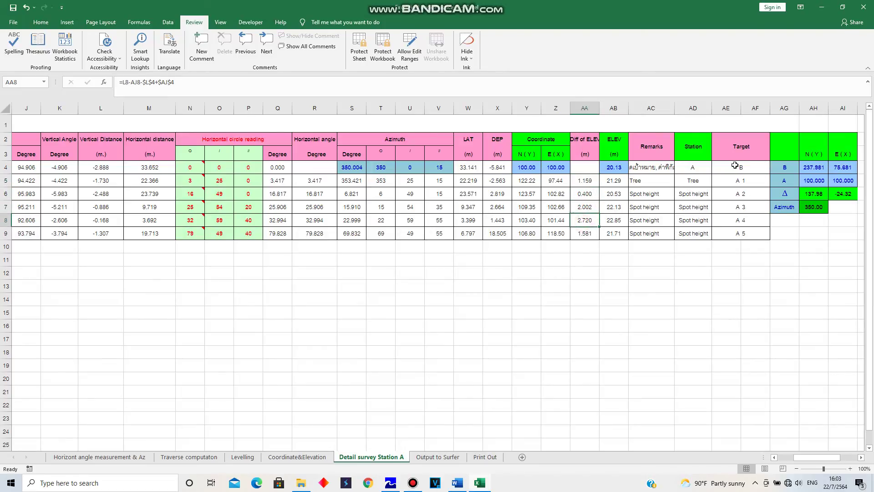
pyautogui.click(589, 237)
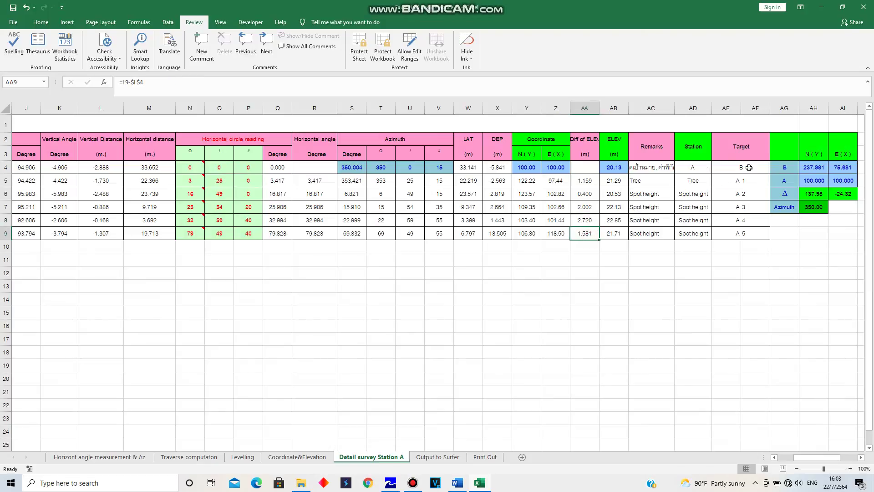
# Examine the elevation lookup formula for B in AB4 and the target reference in AE4
pyautogui.click(616, 169)
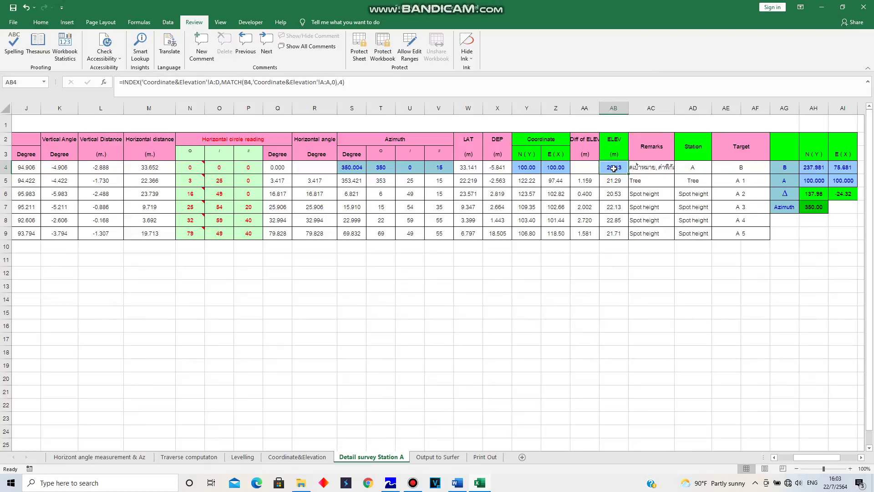
pyautogui.click(747, 168)
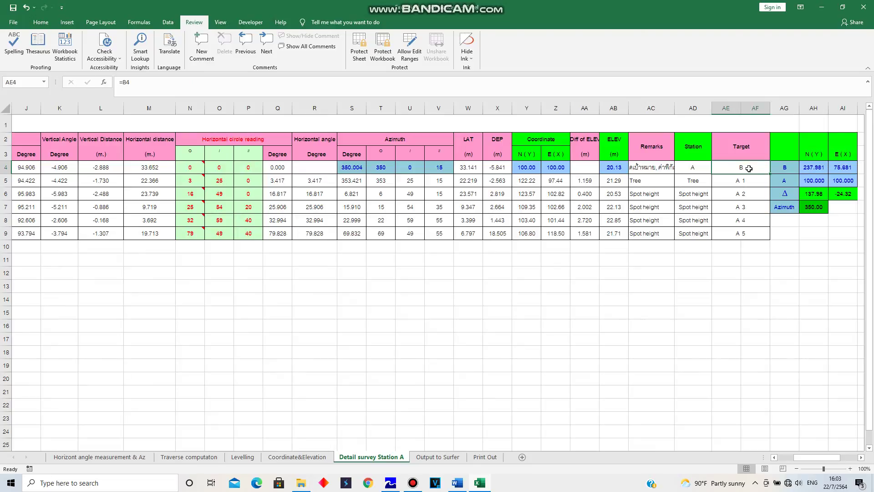
pyautogui.click(612, 169)
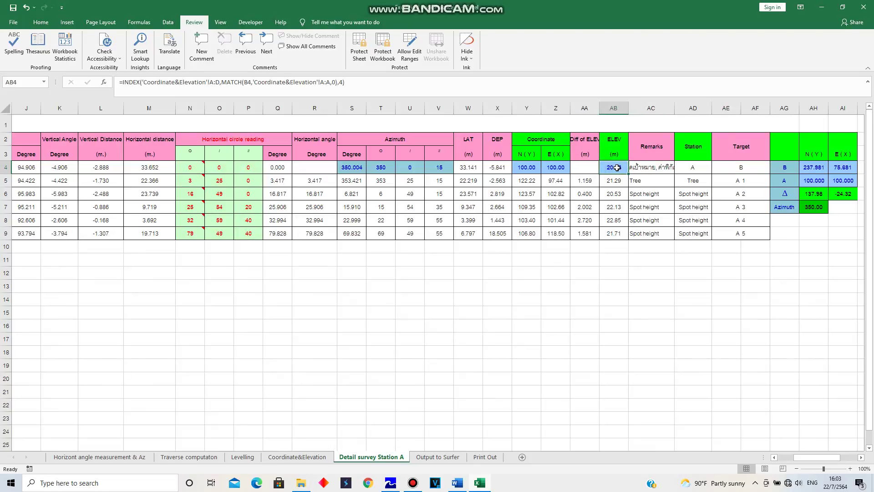
# Compare the elevation formulas in AB5 to AB9 for detail points A1 to A5
pyautogui.click(614, 182)
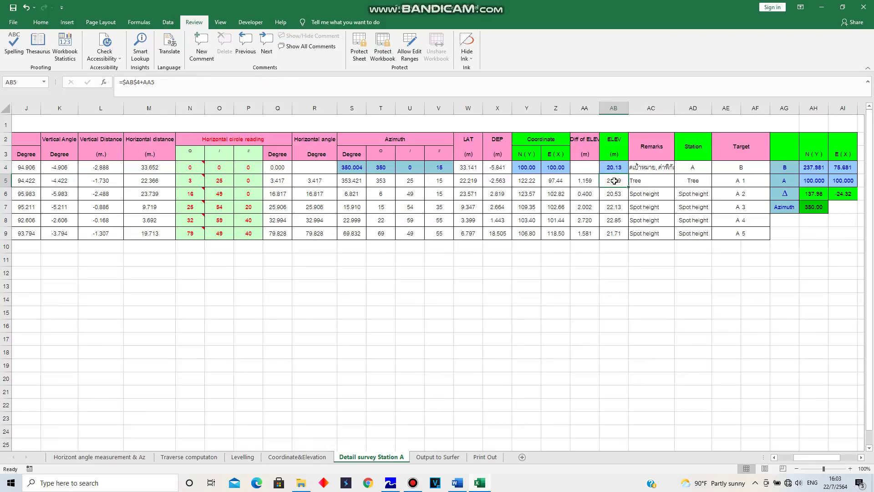
pyautogui.click(621, 197)
pyautogui.click(619, 208)
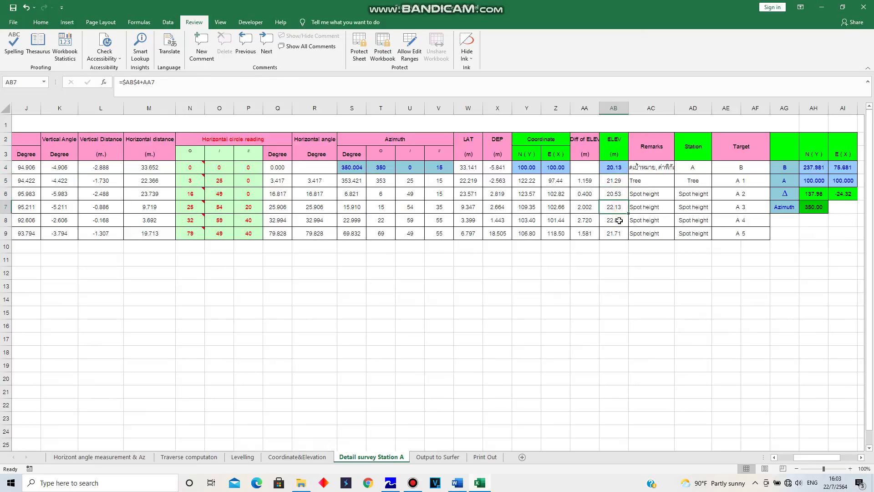
pyautogui.click(620, 220)
pyautogui.click(621, 230)
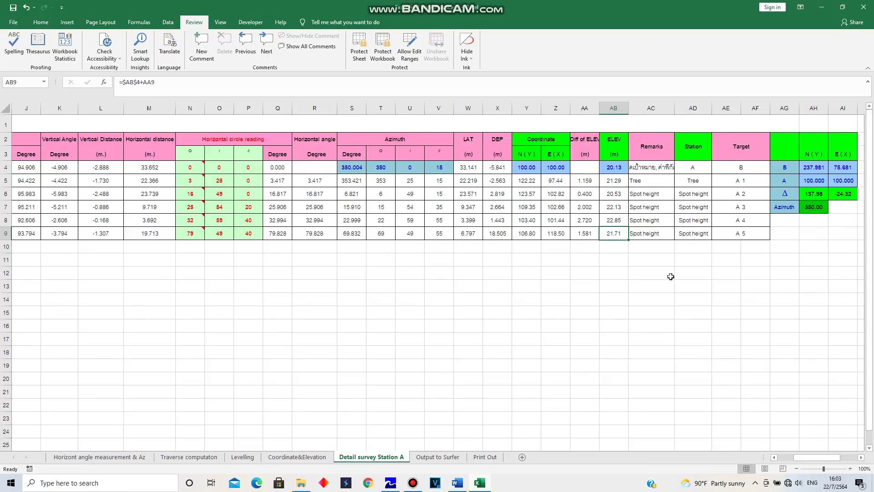
pyautogui.moveTo(835, 457); pyautogui.dragTo(819, 457)
pyautogui.moveTo(132, 194)
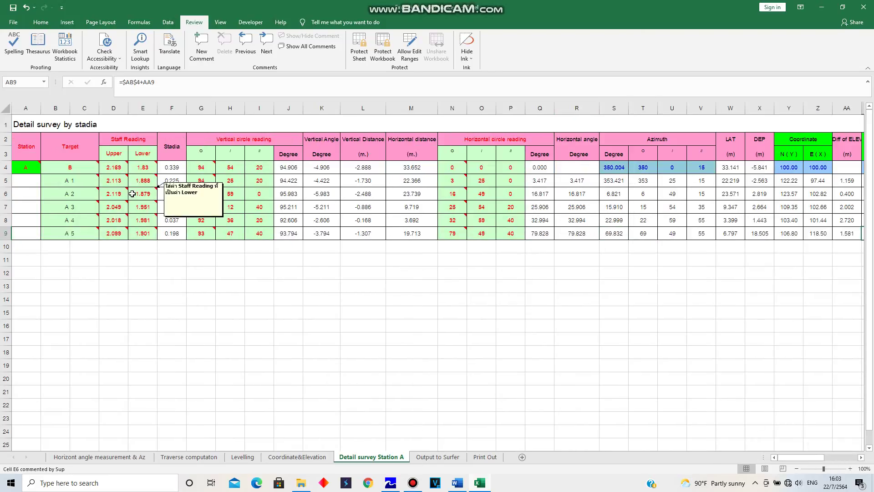